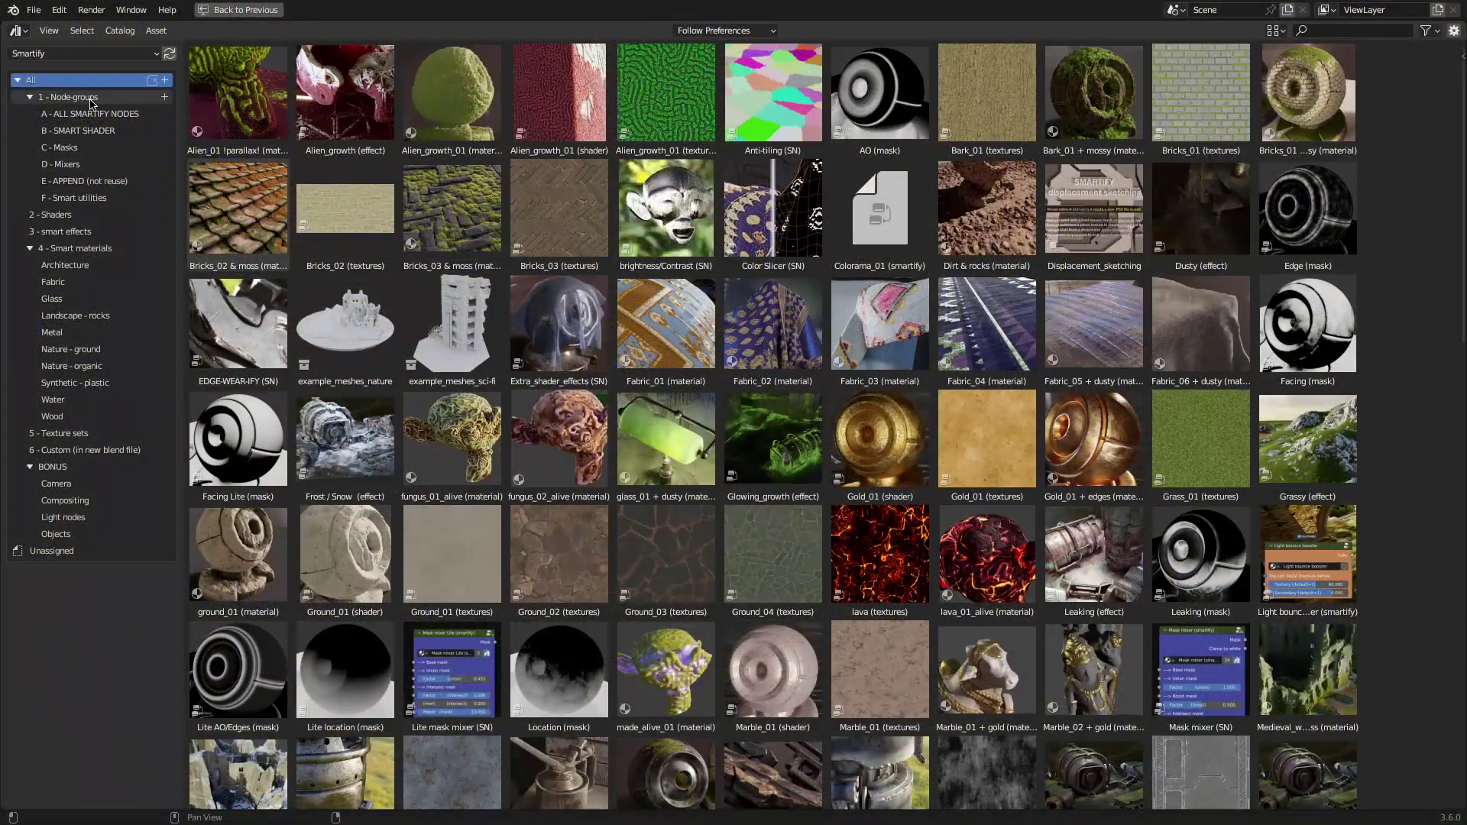
Step: Browse the Smartify library's node-group subcatalogs, followed by its shaders and smart effects catalogs
left_click(90, 98)
left_click(89, 114)
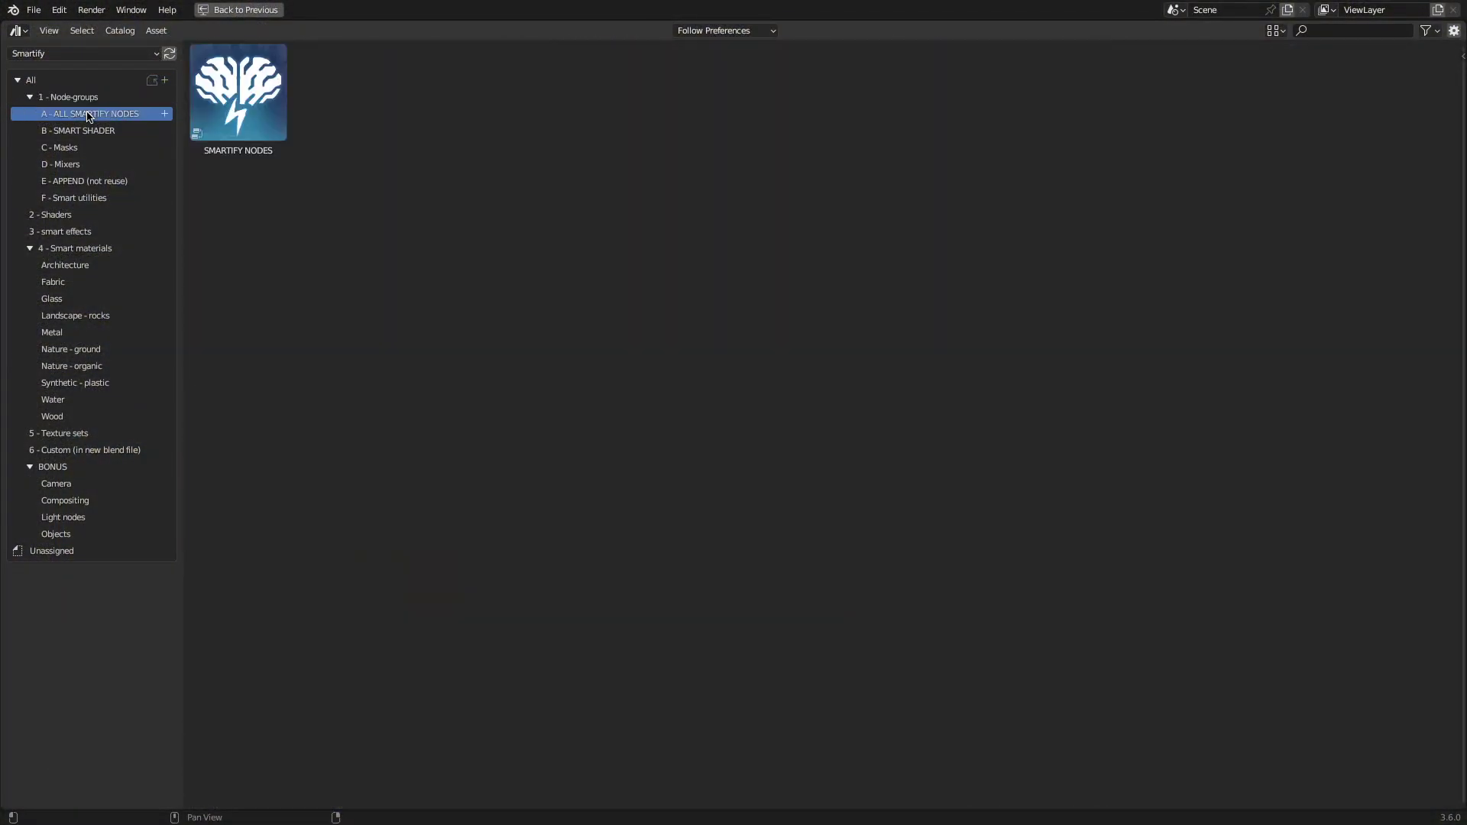
left_click(75, 149)
left_click(73, 166)
left_click(74, 182)
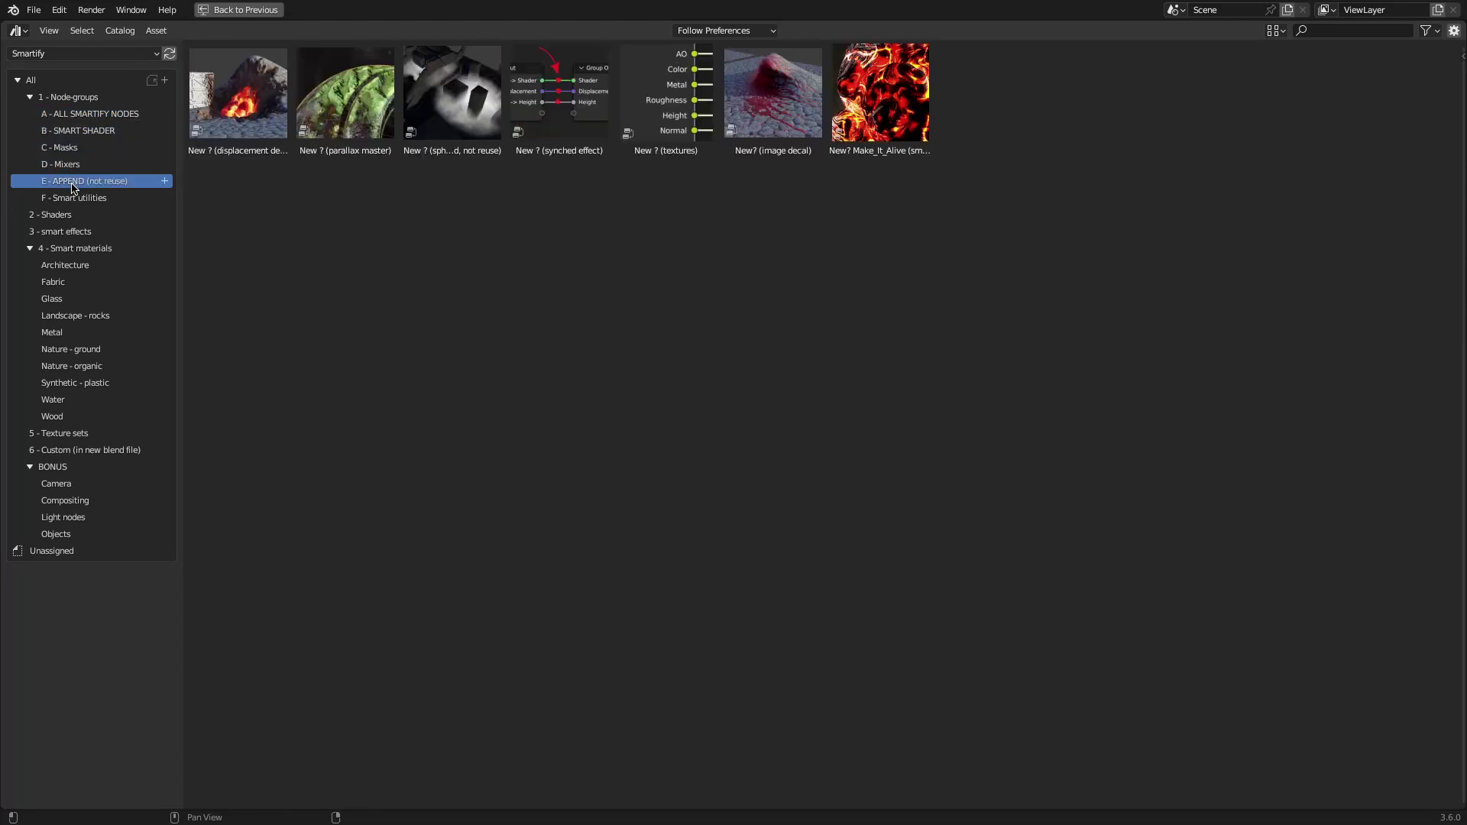
left_click(74, 198)
left_click(68, 216)
left_click(66, 231)
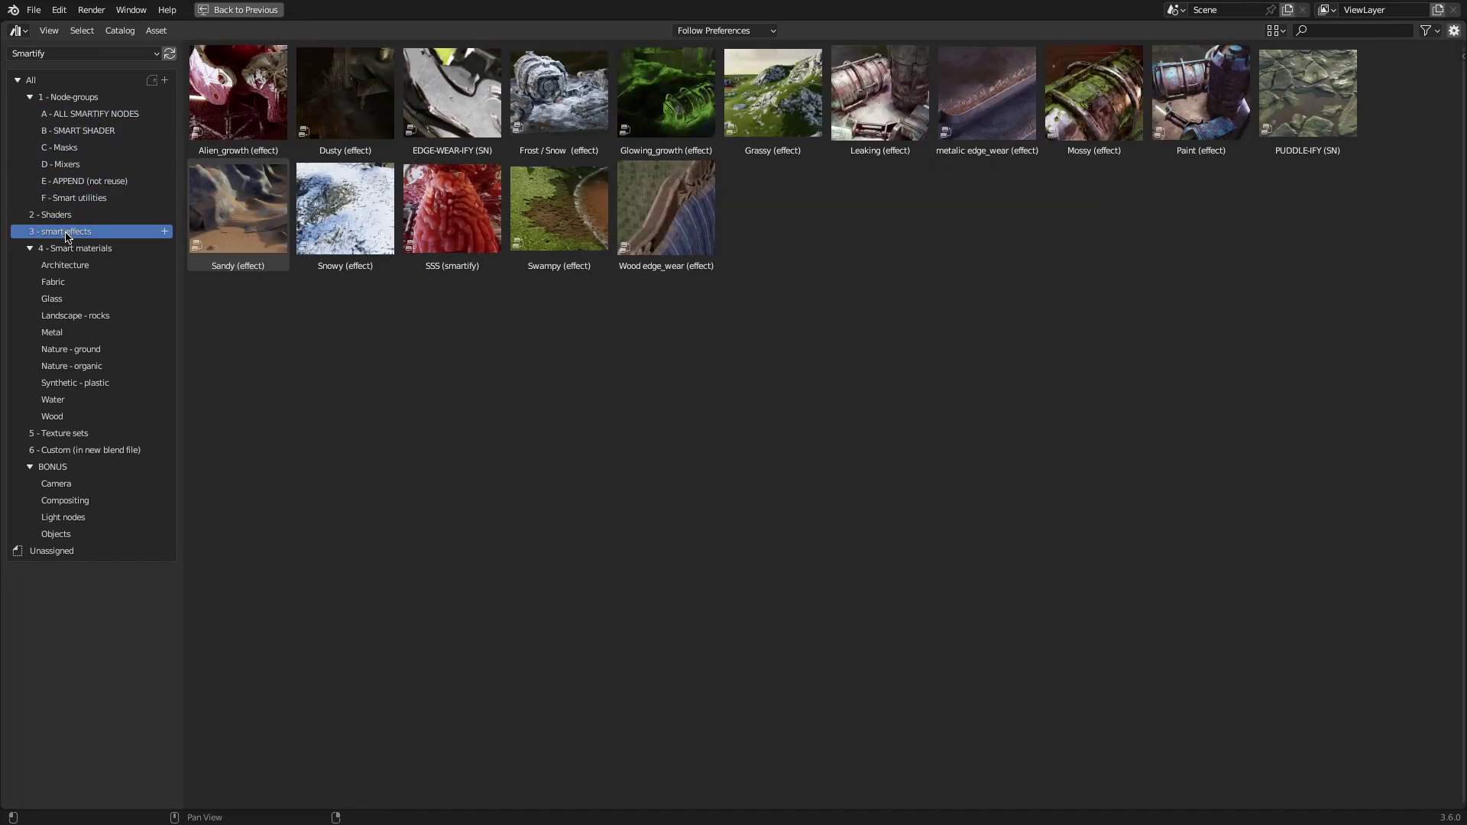
Step: Browse the smart materials catalog and each of its subcatalogs from Architecture through Wood
left_click(66, 249)
left_click(64, 266)
left_click(55, 283)
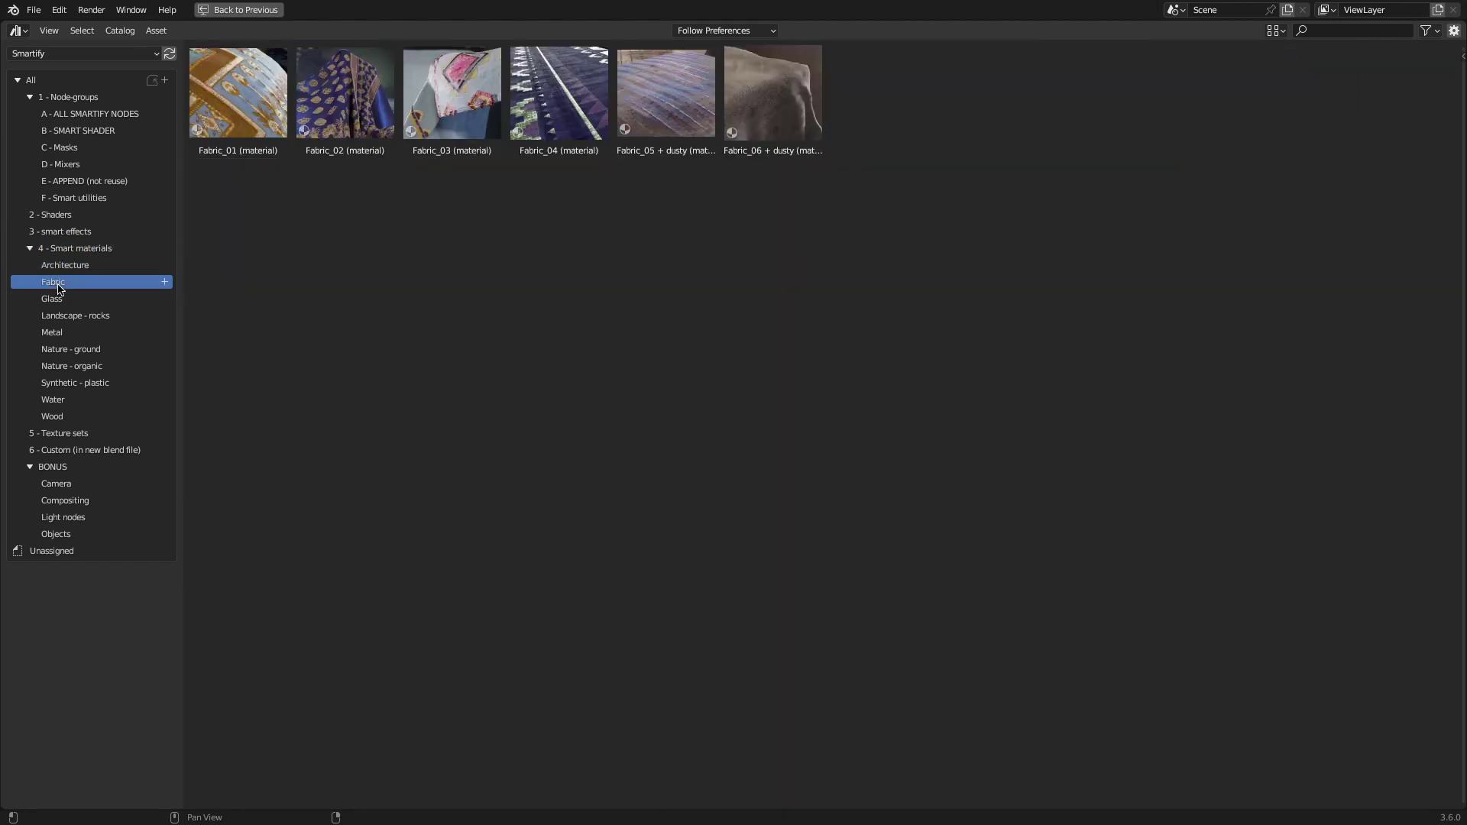
left_click(59, 300)
left_click(59, 316)
left_click(59, 334)
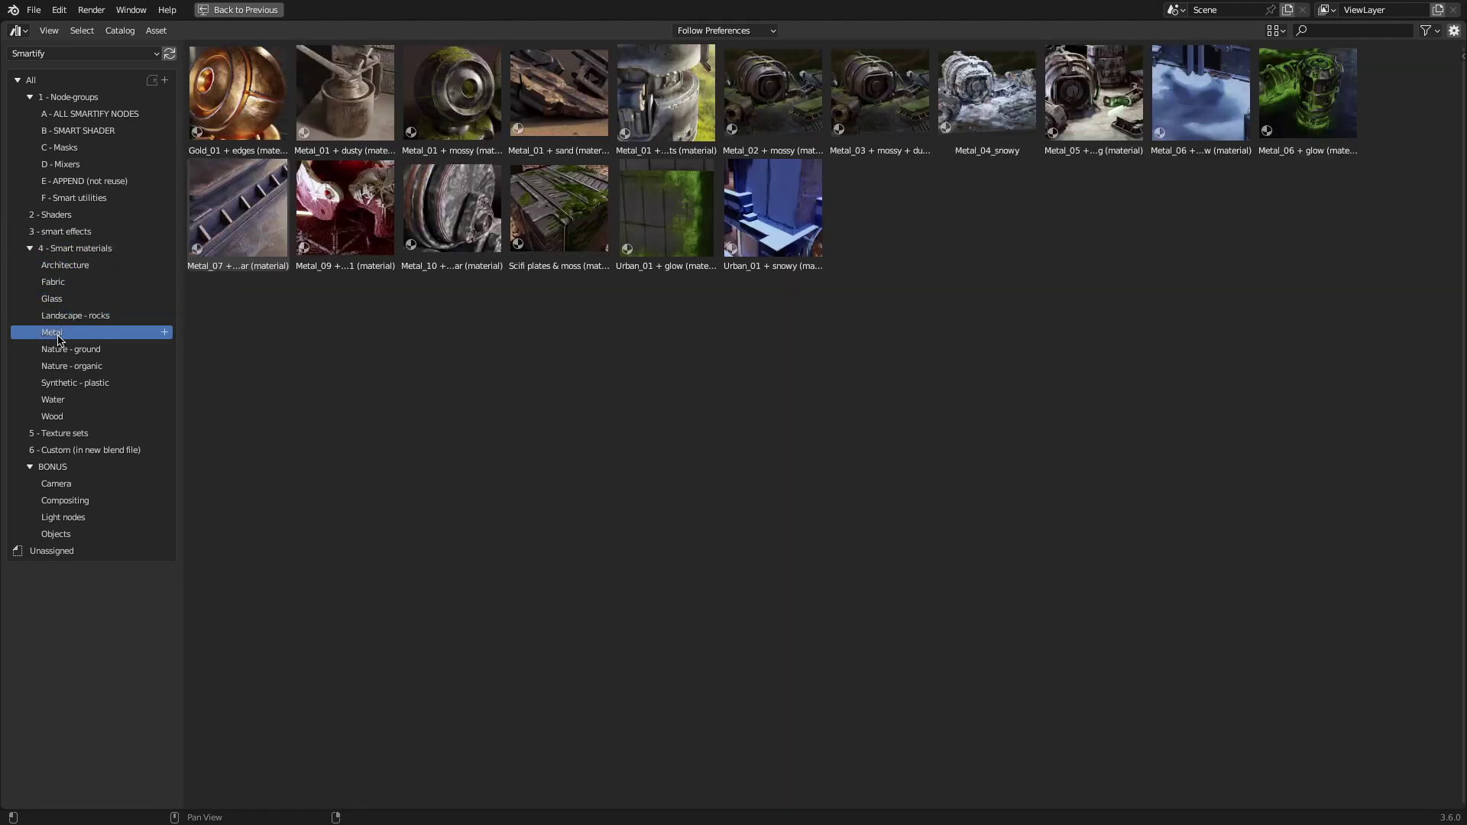
left_click(66, 351)
left_click(66, 367)
left_click(66, 383)
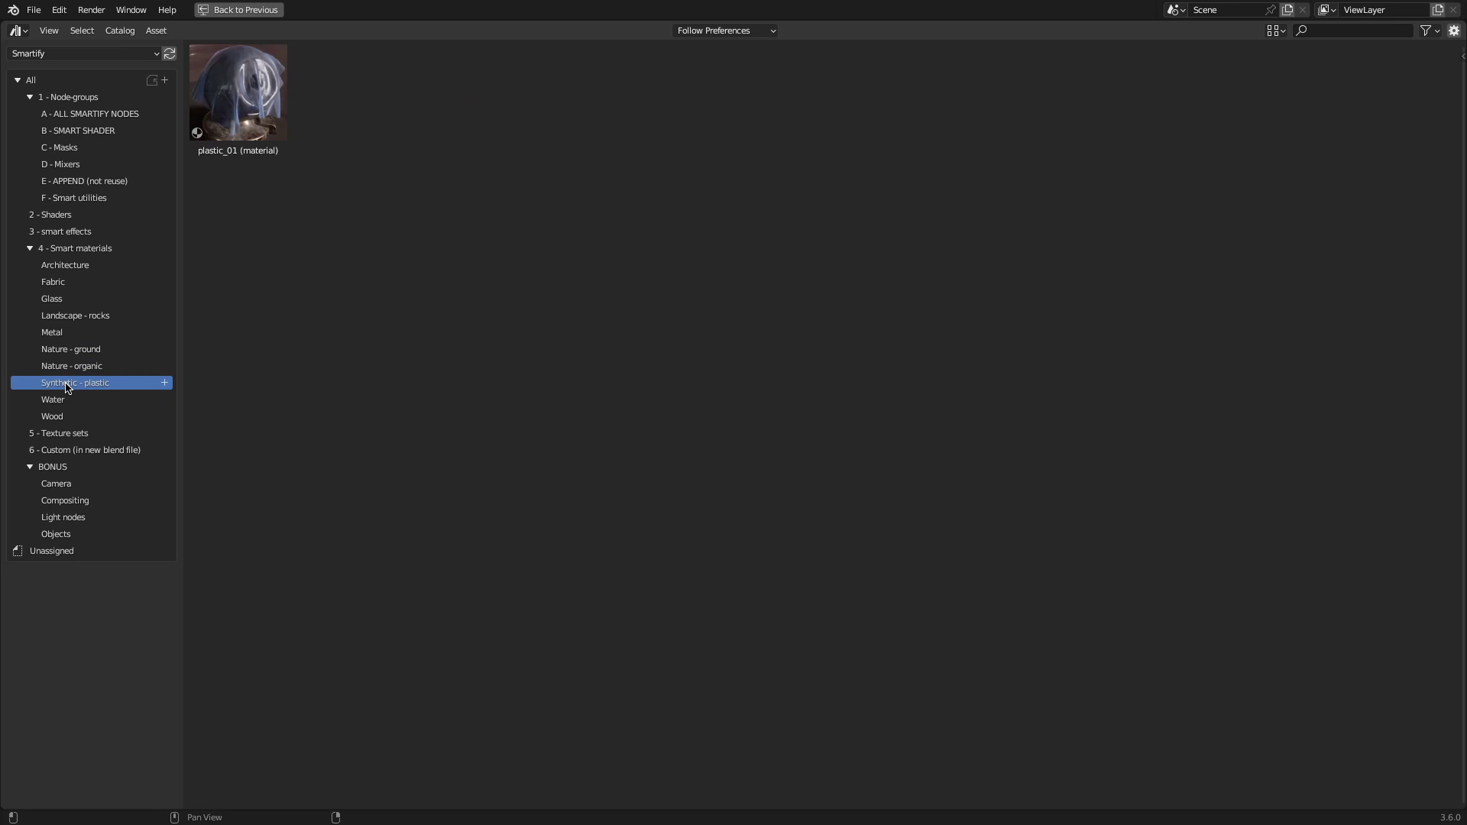
left_click(63, 400)
left_click(63, 417)
Step: Look through the texture sets, custom and bonus catalogs of the Smartify library
left_click(64, 433)
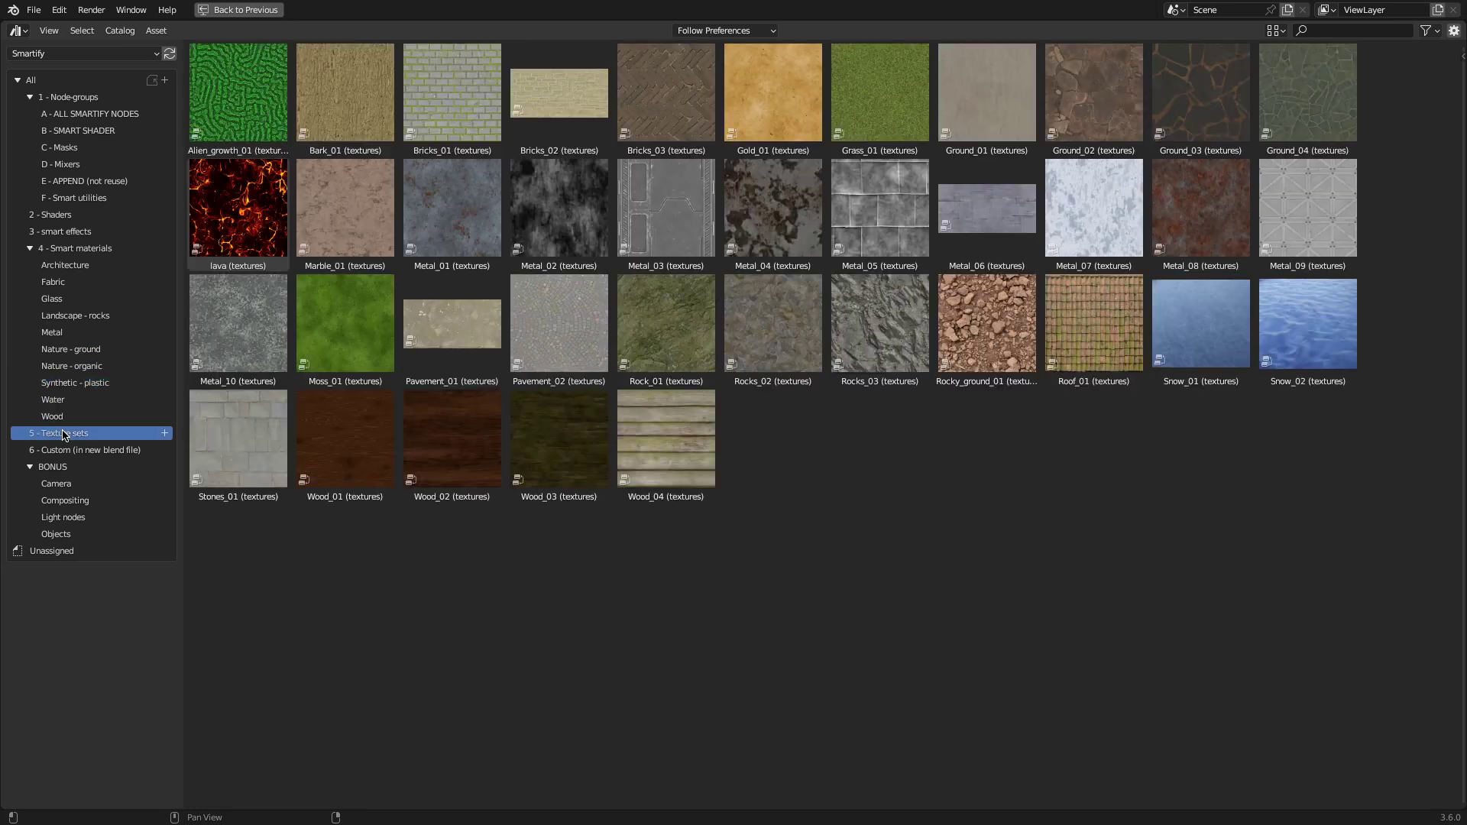
left_click(64, 454)
left_click(61, 468)
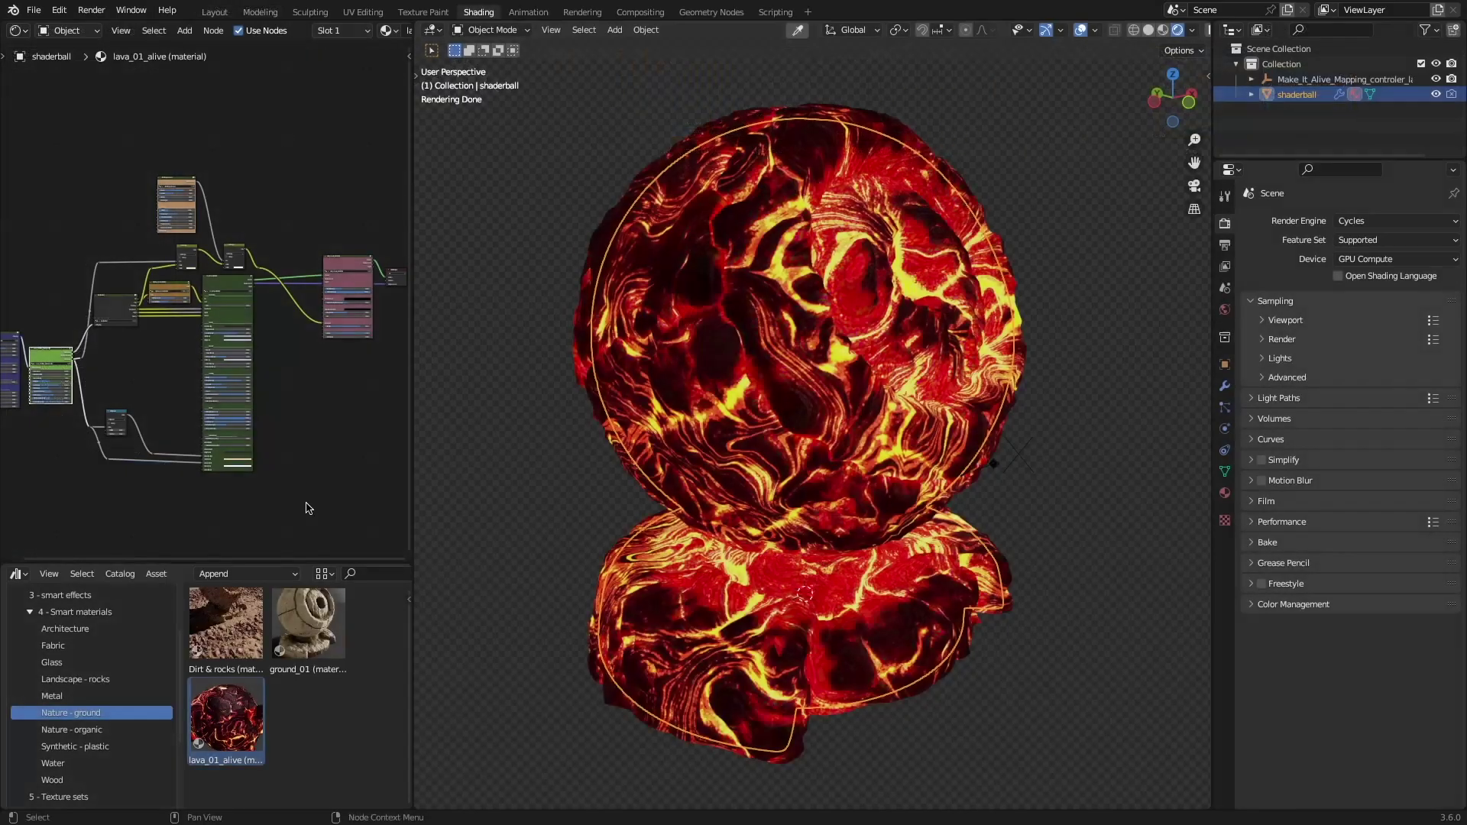
Step: Adjust the Lava_01 Make_It_Alive node: 3D controller following 0.328, noise scale 8.736, details 3.000, distortion 0.801, brightness 0.344 and contrast 0.629
scroll(242, 282, "up", 6)
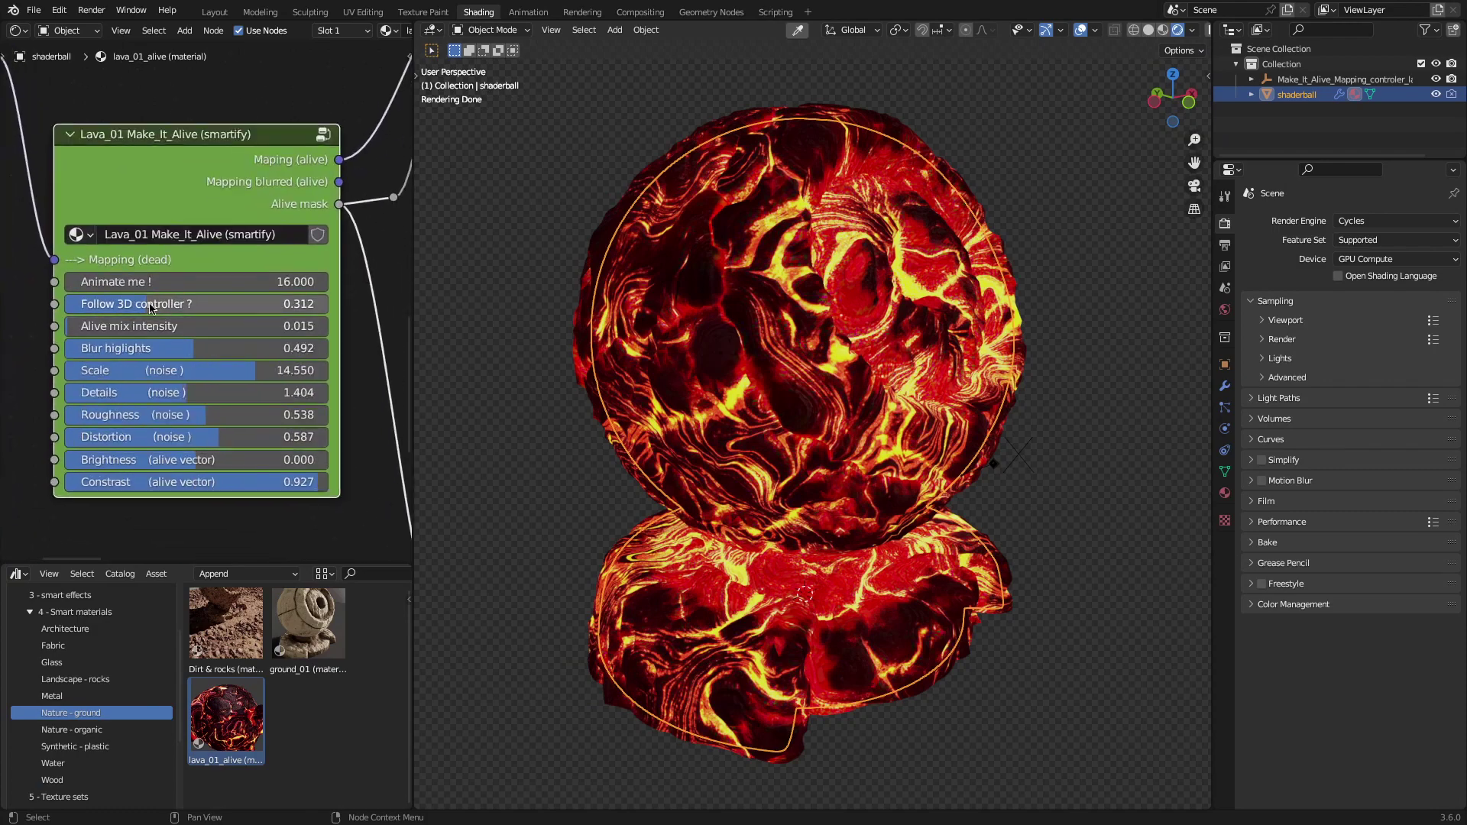
left_click_drag(151, 308, 304, 307)
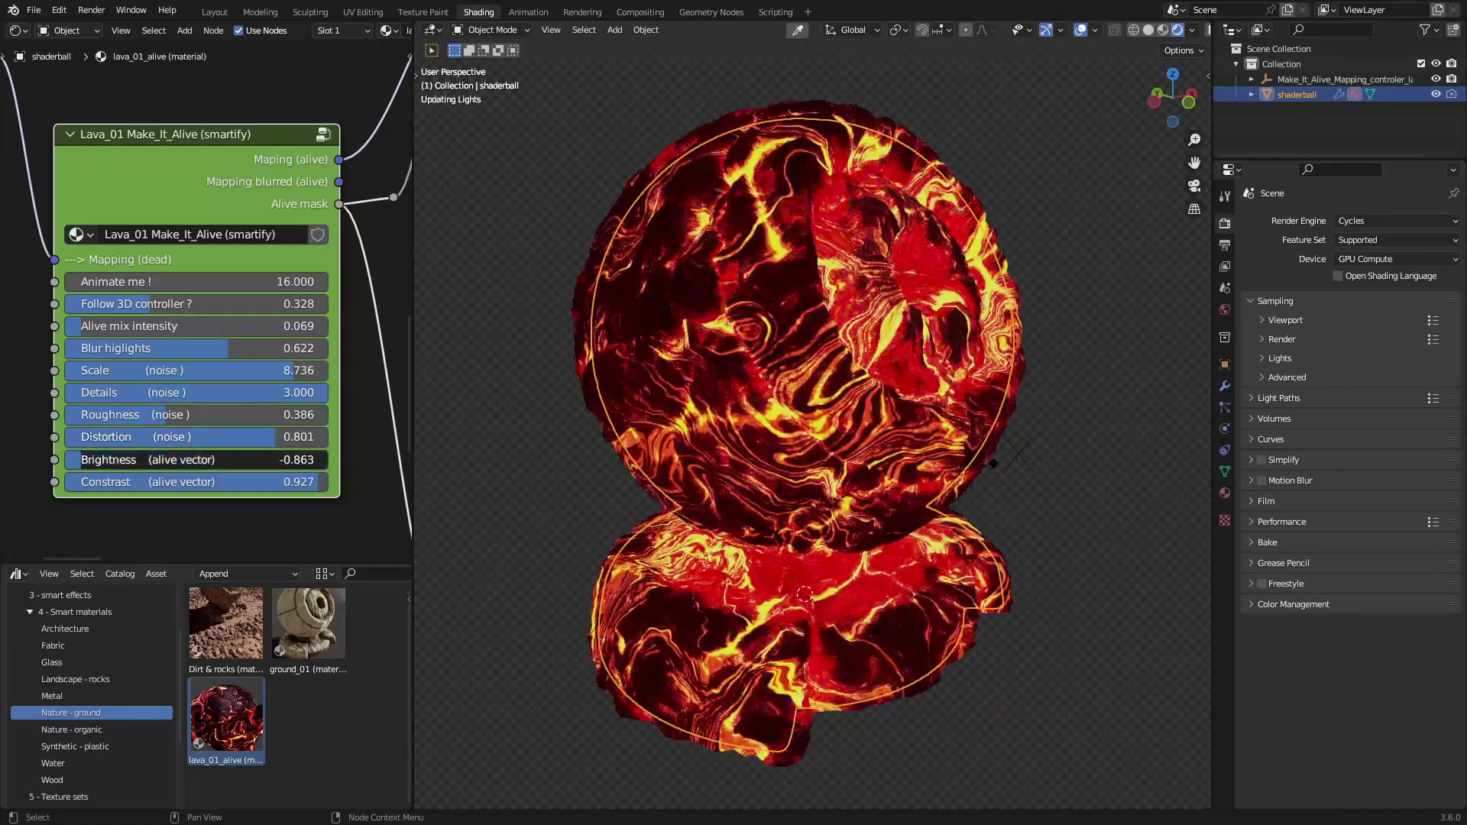
mouse_move(276, 459)
left_mouse_down()
mouse_move(241, 460)
mouse_move(318, 482)
mouse_move(284, 482)
left_mouse_up()
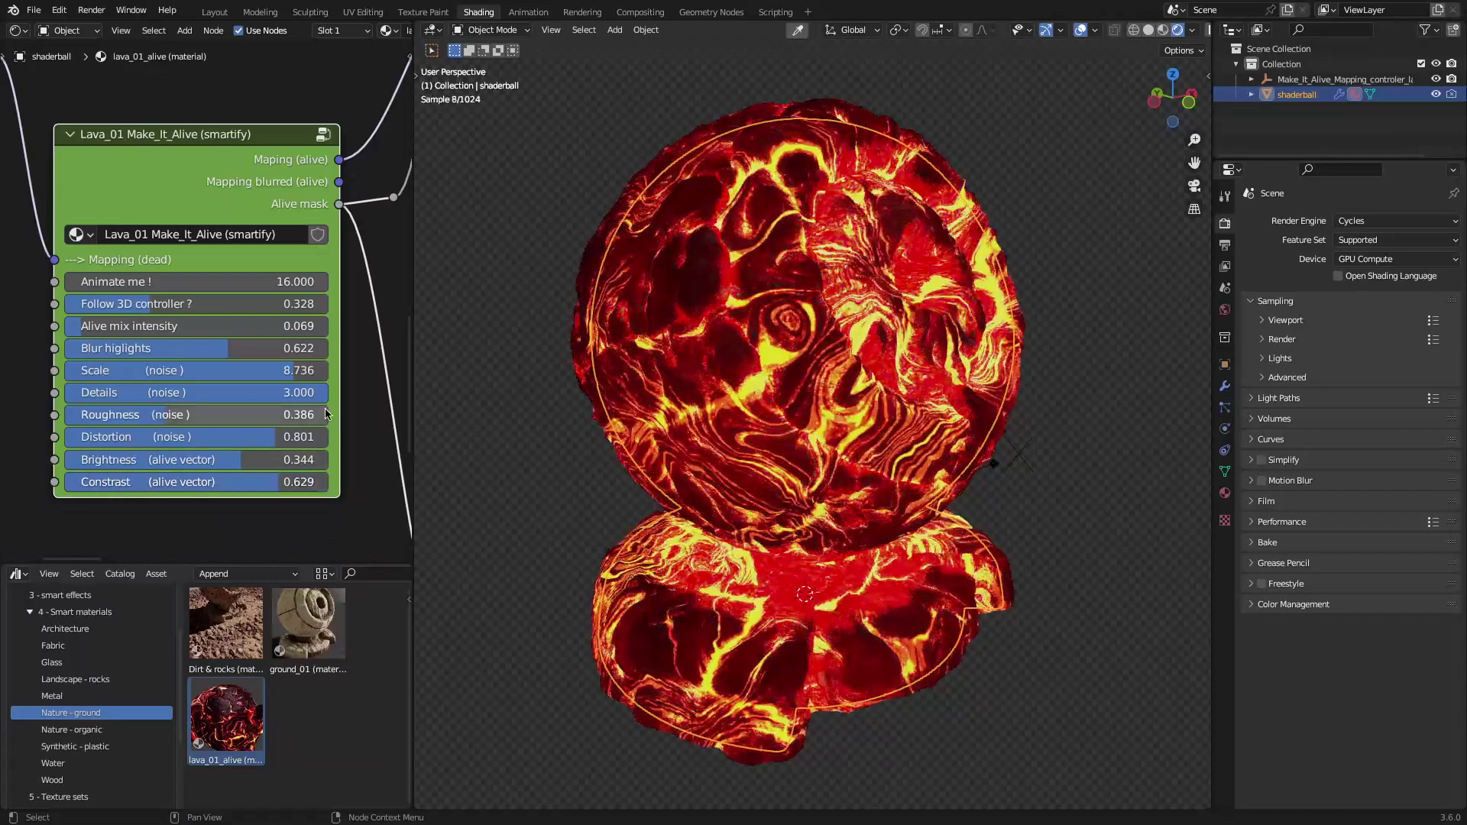
Step: Try a lower emission strength in the lava material's Extra_shader_effects node, and undo that change
scroll(183, 348, "down", 6)
middle_click_drag(176, 336, 95, 269)
scroll(252, 382, "up", 2)
scroll(159, 367, "up", 1)
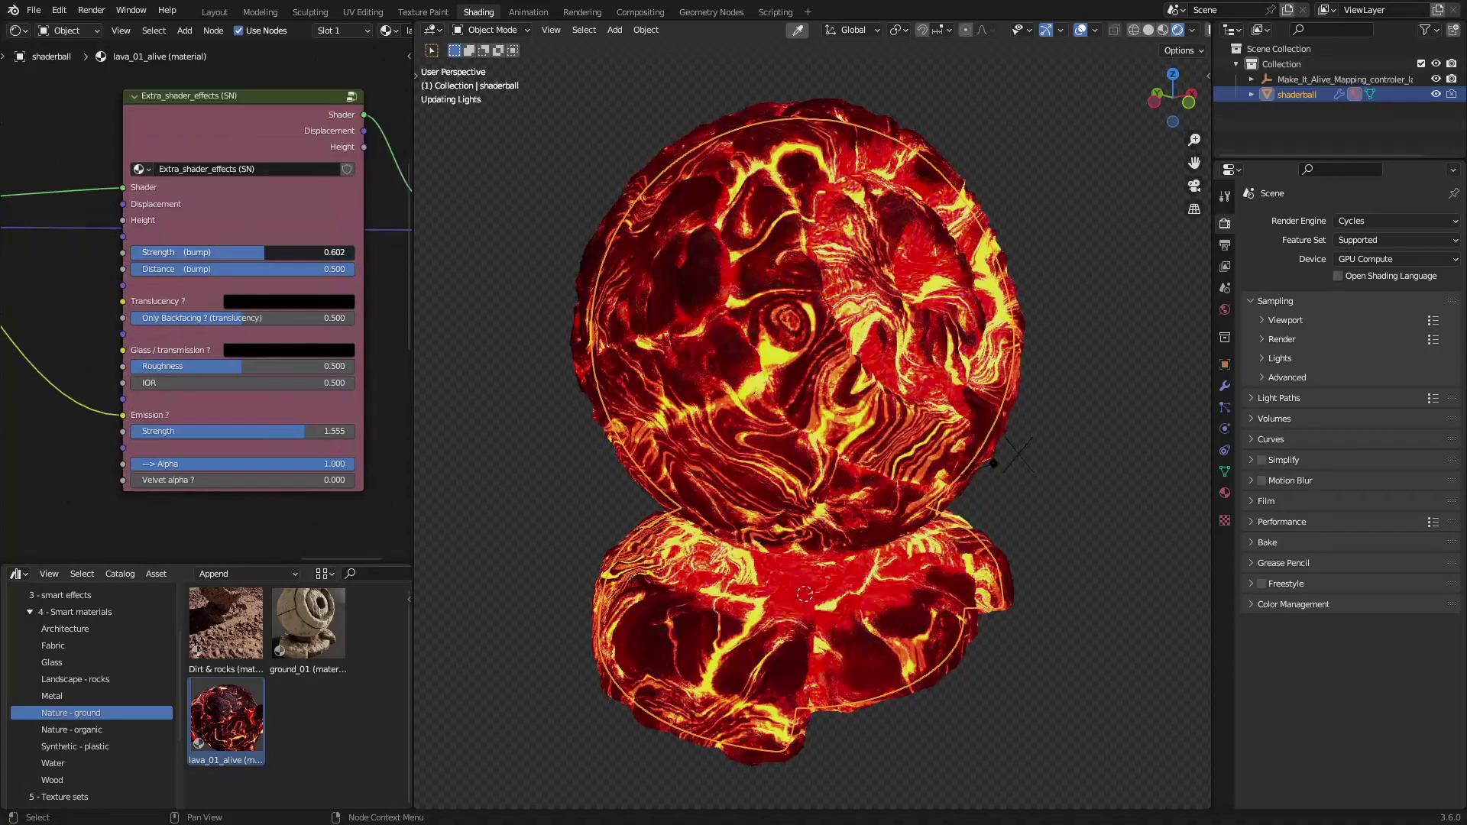
left_click_drag(290, 431, 229, 431)
key("ctrl+z")
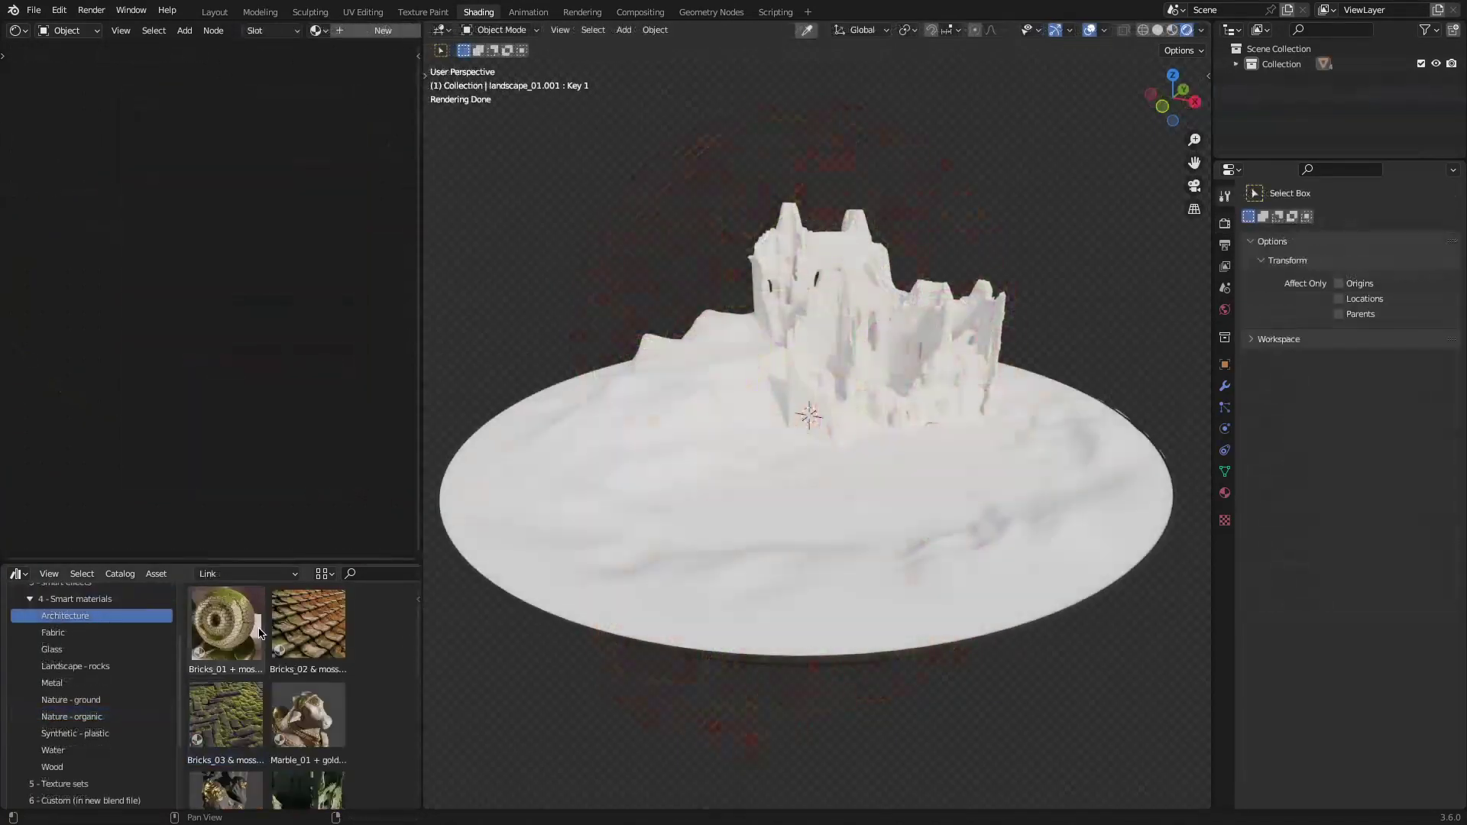
Step: Apply the Medieval_wall_01 + snow material to the castle and Rocks_02 + snow to the landscape
scroll(260, 633, "down", 5)
left_click_drag(225, 651, 604, 545)
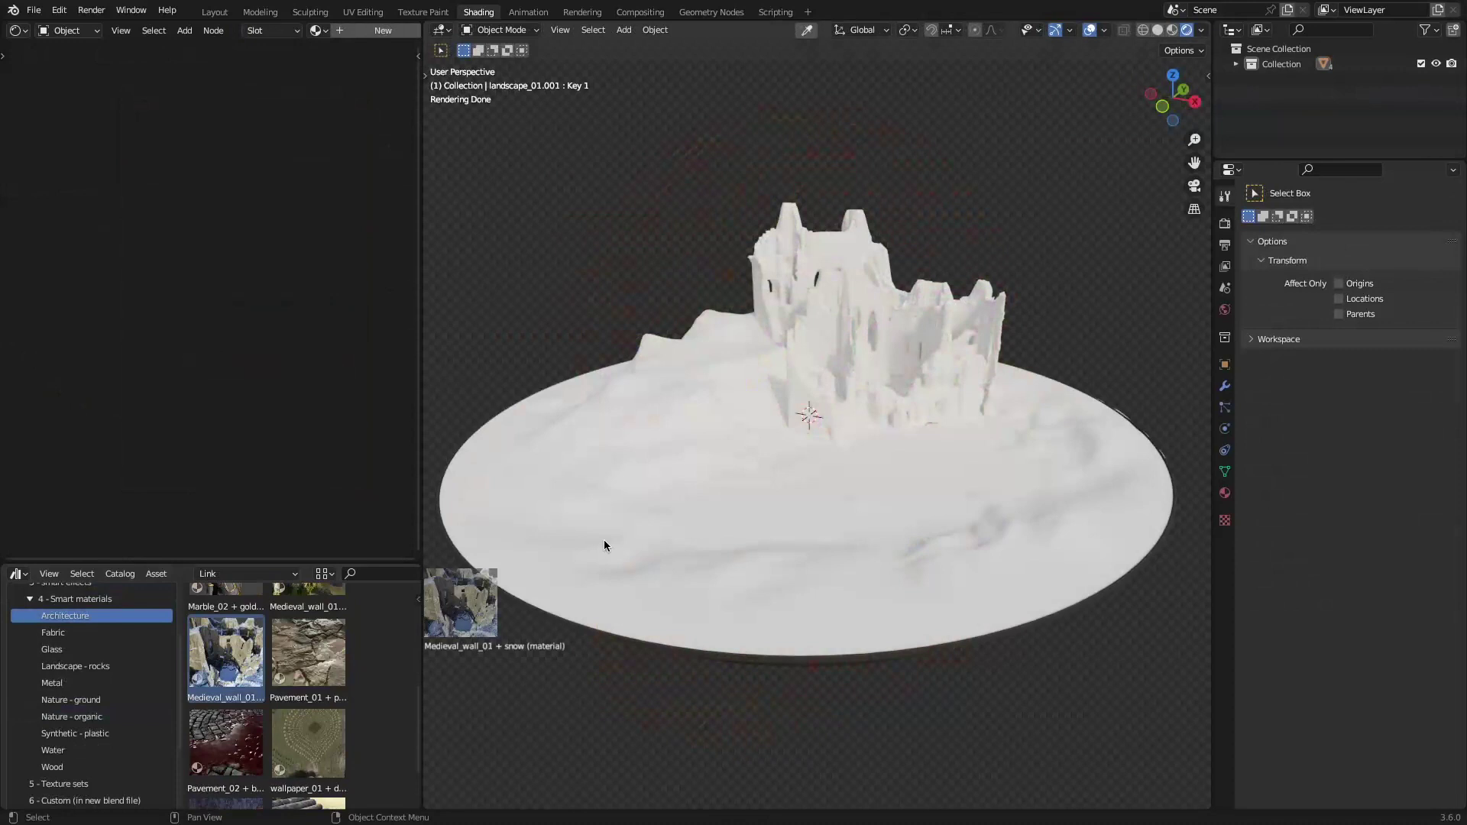
left_click(75, 666)
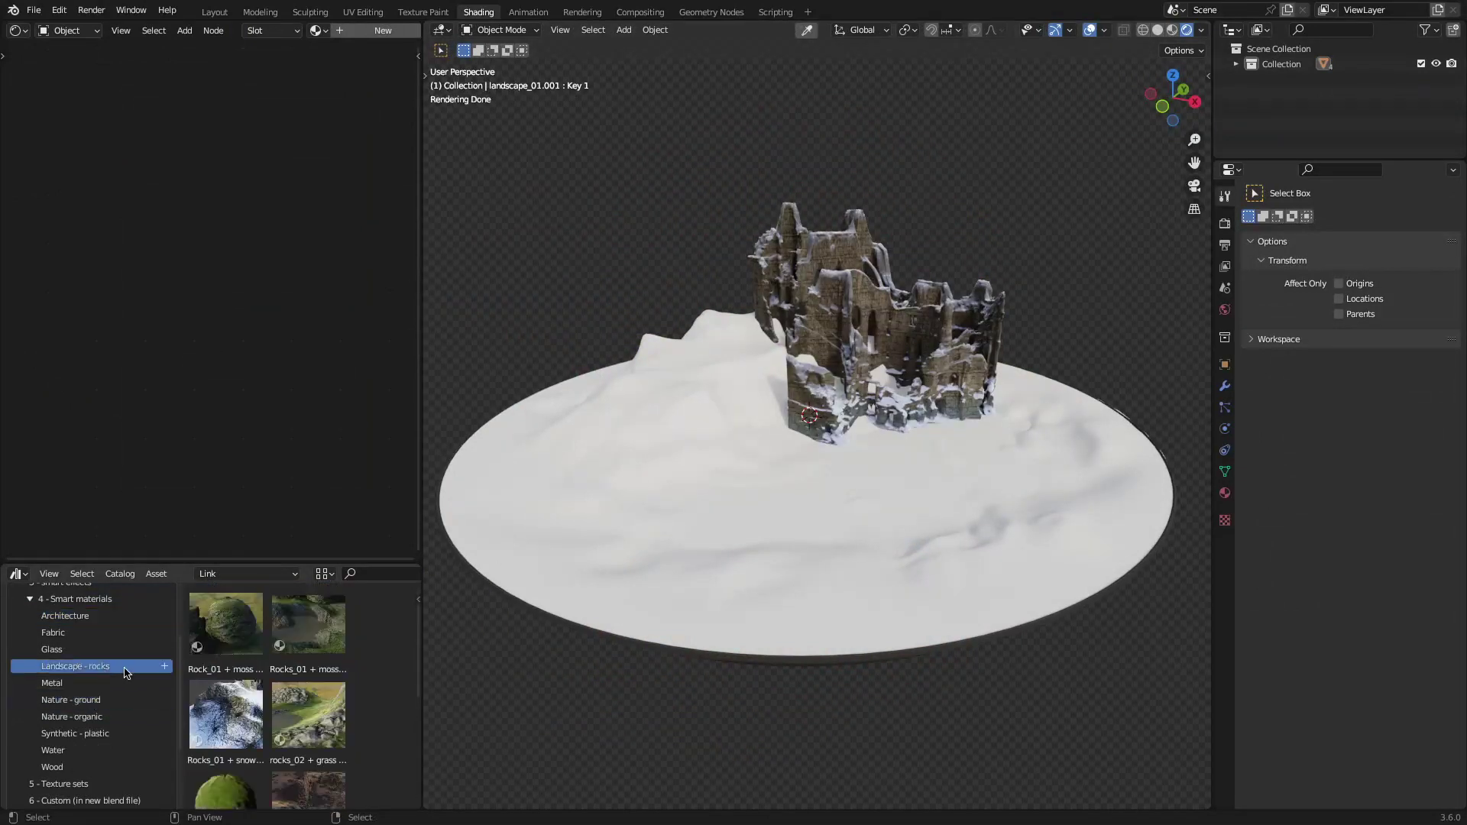
scroll(364, 685, "down", 5)
left_click_drag(225, 746, 1085, 527)
Step: Apply the Water_03 material to the pond in front of the castle, and replace it with Water_02
left_click(53, 750)
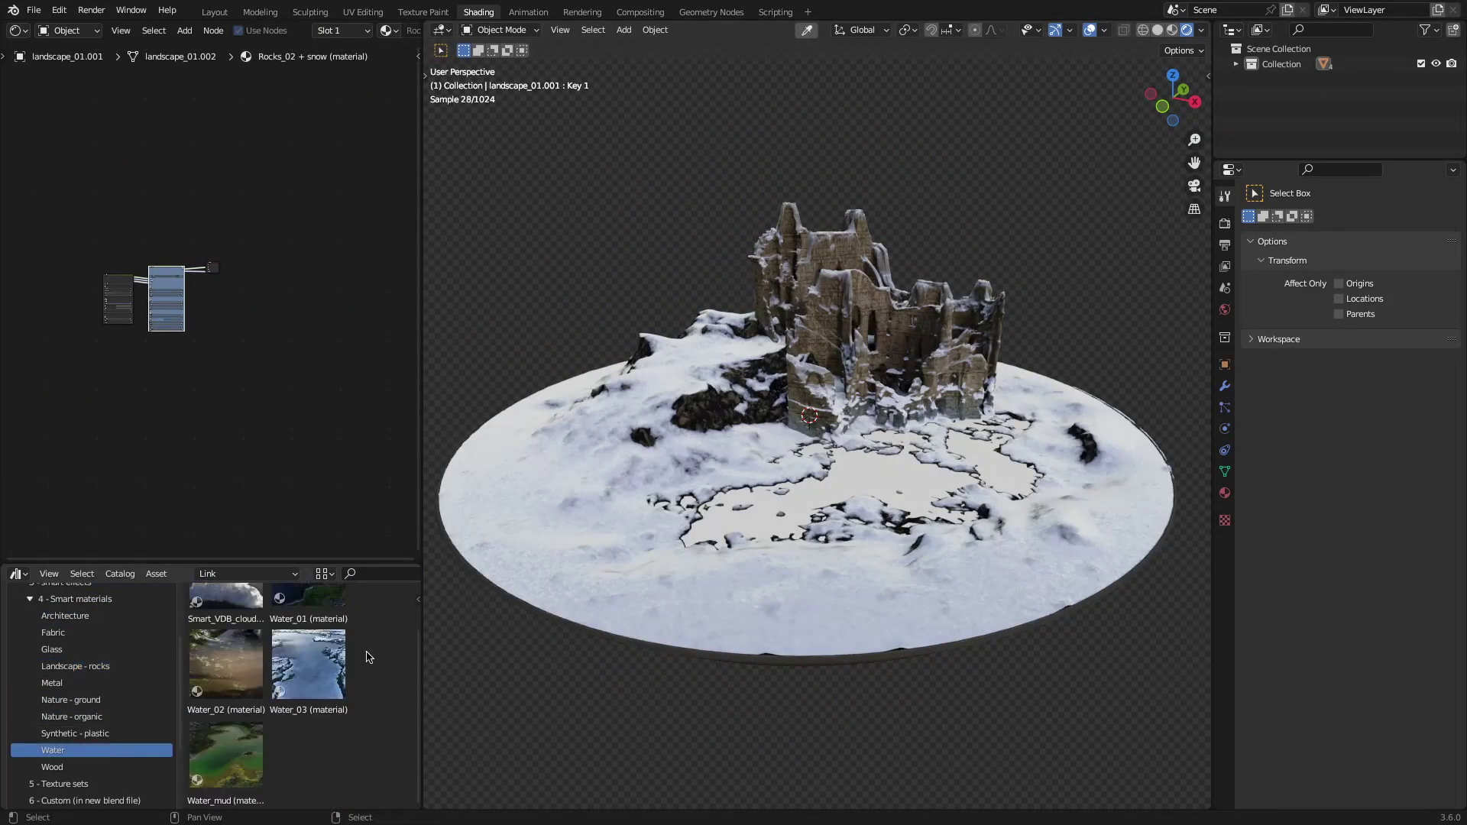
scroll(369, 670, "up", 2)
left_click_drag(309, 704, 906, 475)
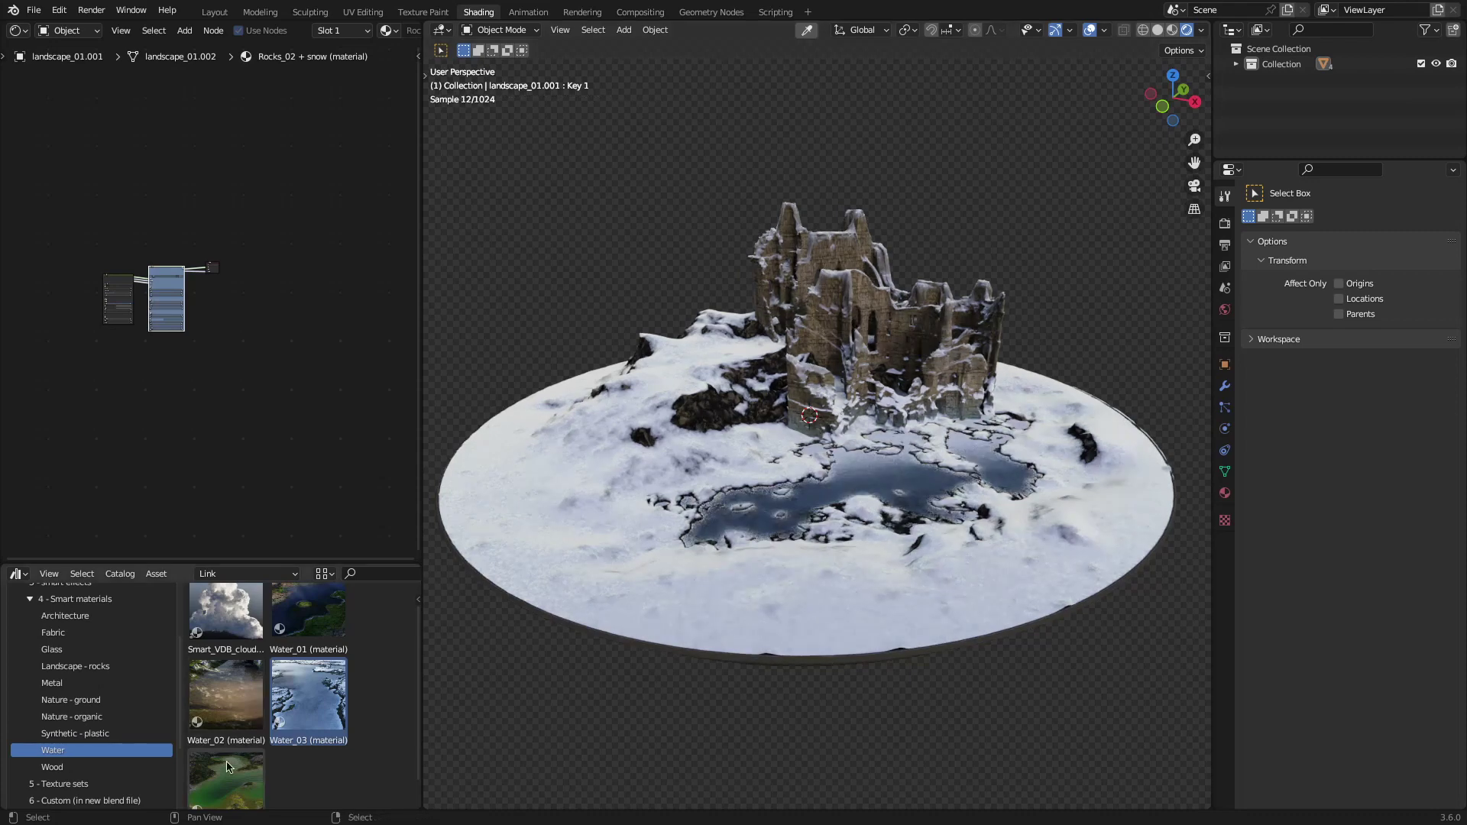
left_click_drag(225, 695, 885, 486)
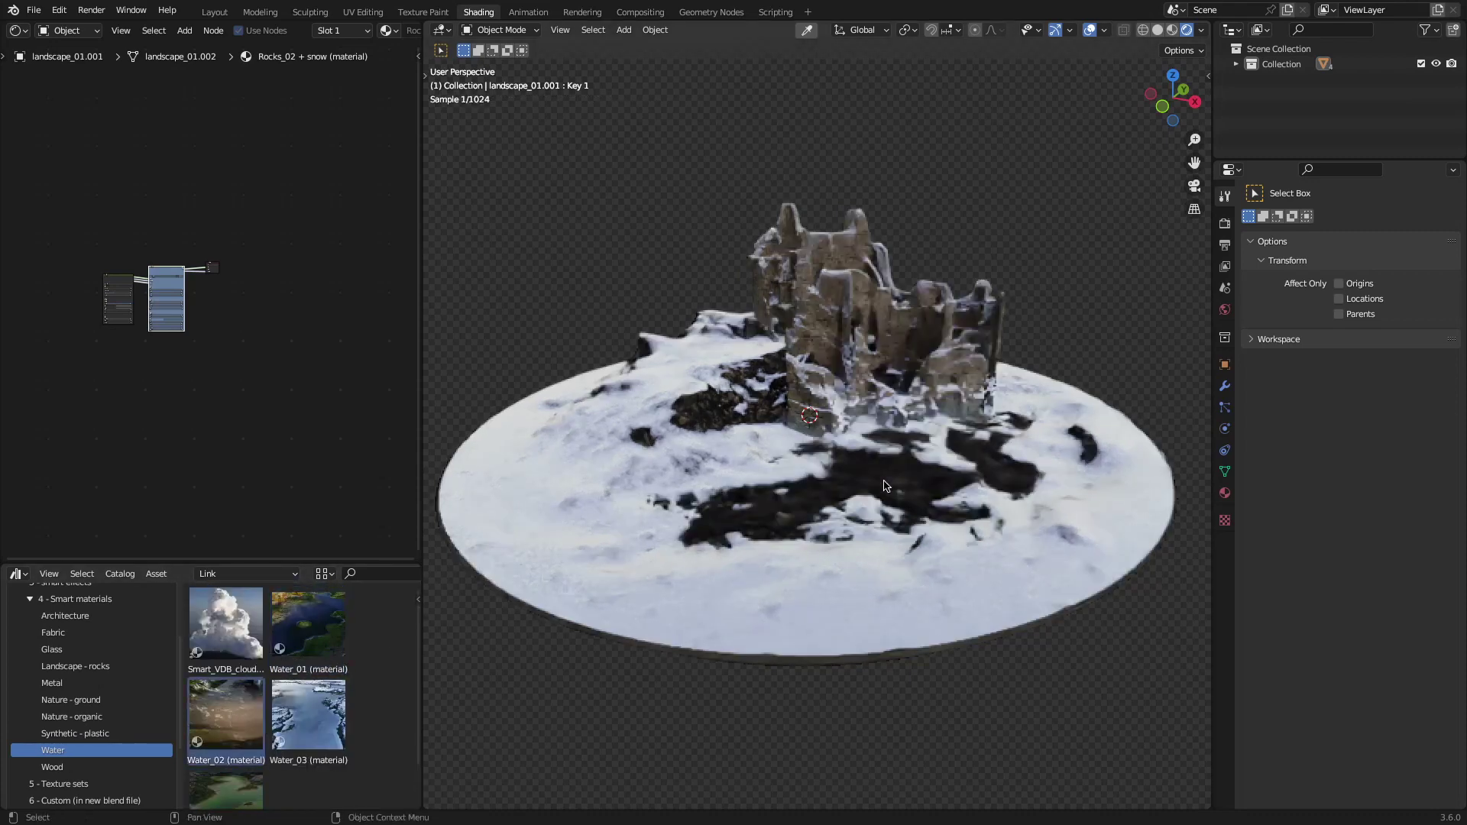
Step: Try the rocks_02 + grass + mud material on the landscape, and replace it with Rocks_01 + snow
left_click(75, 666)
left_click_drag(308, 622, 1021, 594)
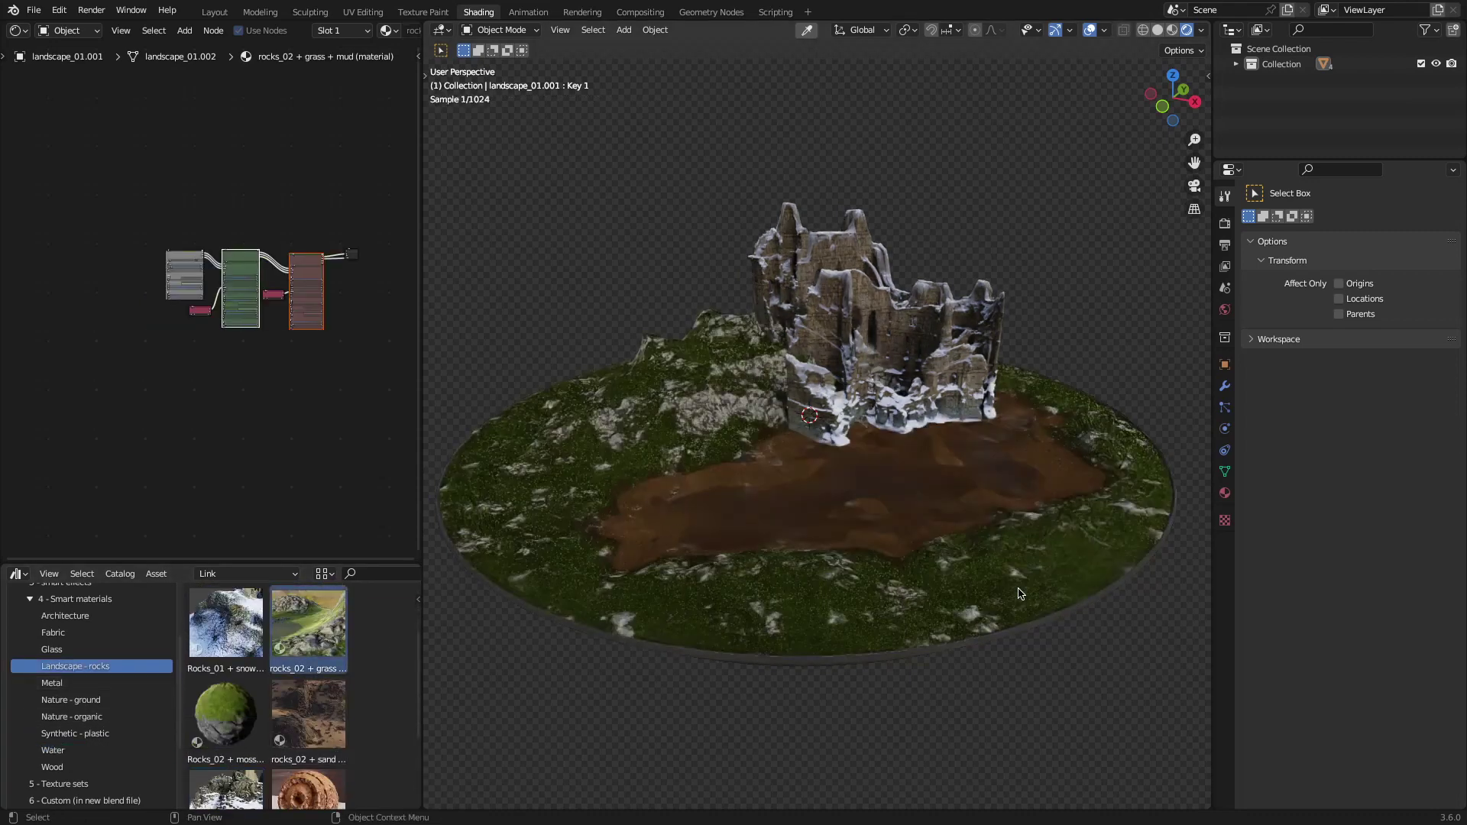
left_click_drag(225, 623, 992, 575)
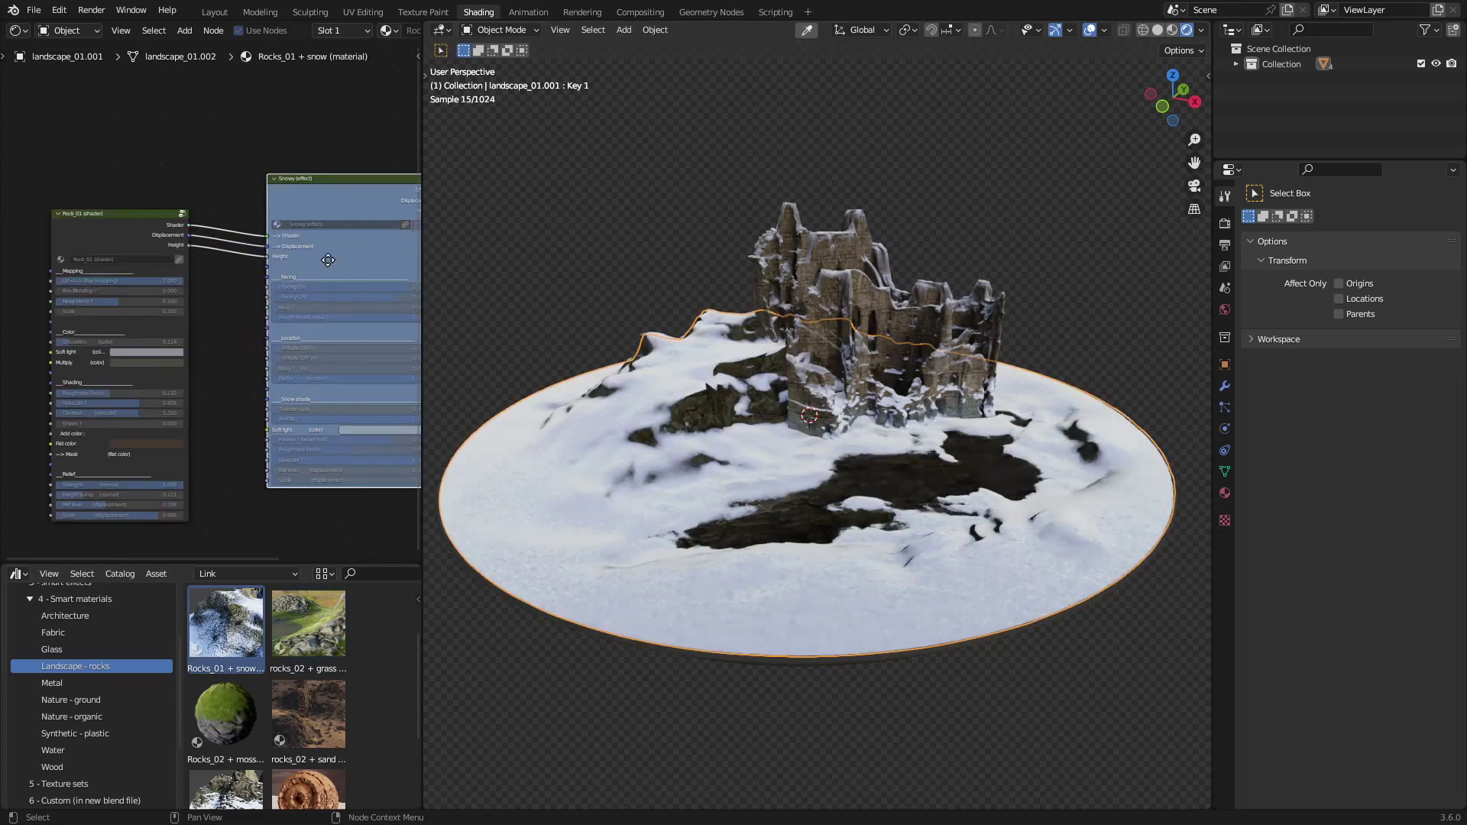
Step: Set the landscape's Snowy effect to Facing ON 1.081 and texture scale 2.973
scroll(344, 275, "up", 2)
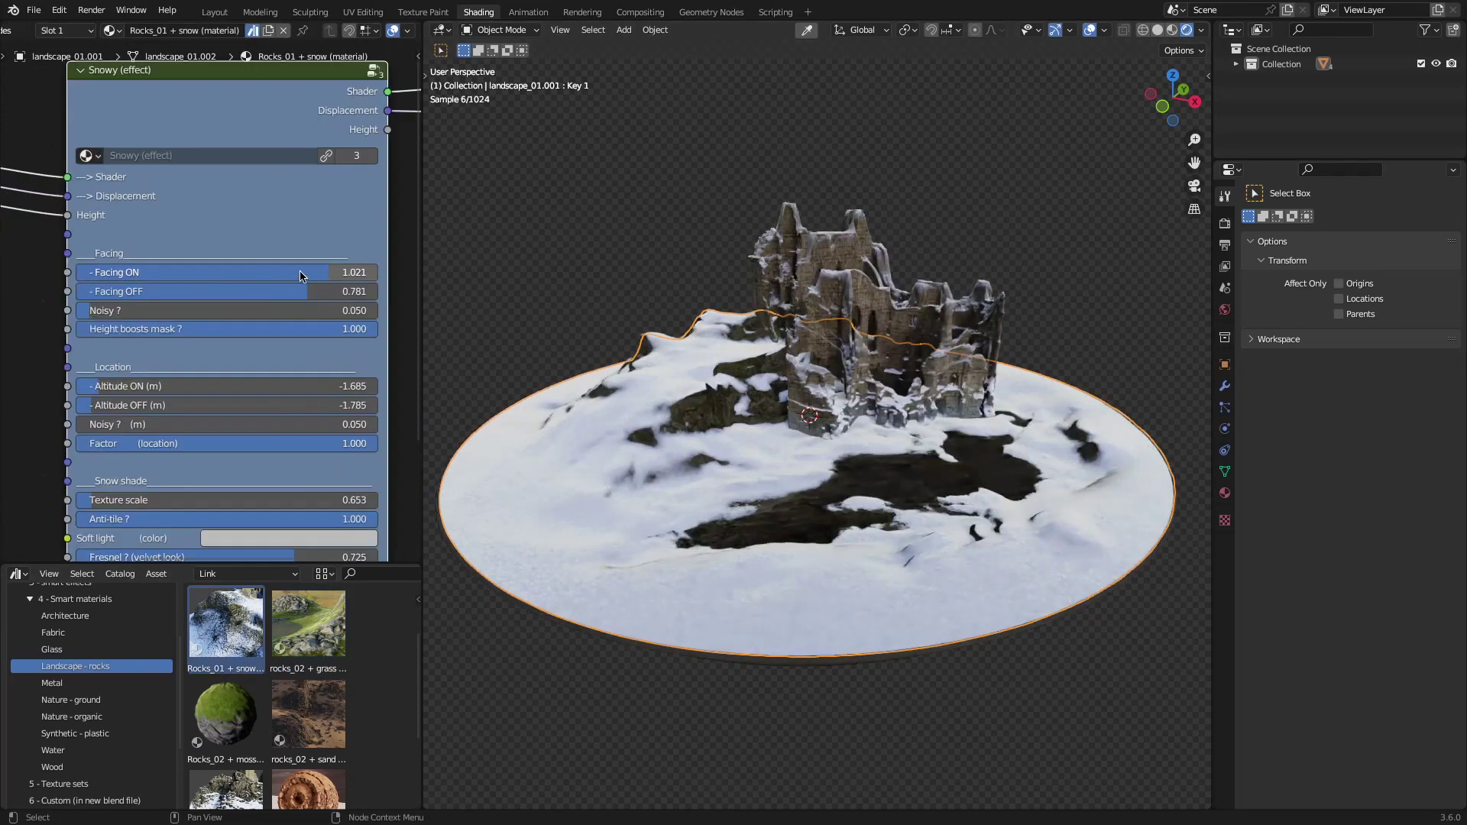
mouse_move(351, 272)
left_mouse_down()
mouse_move(245, 272)
mouse_move(335, 272)
left_mouse_up()
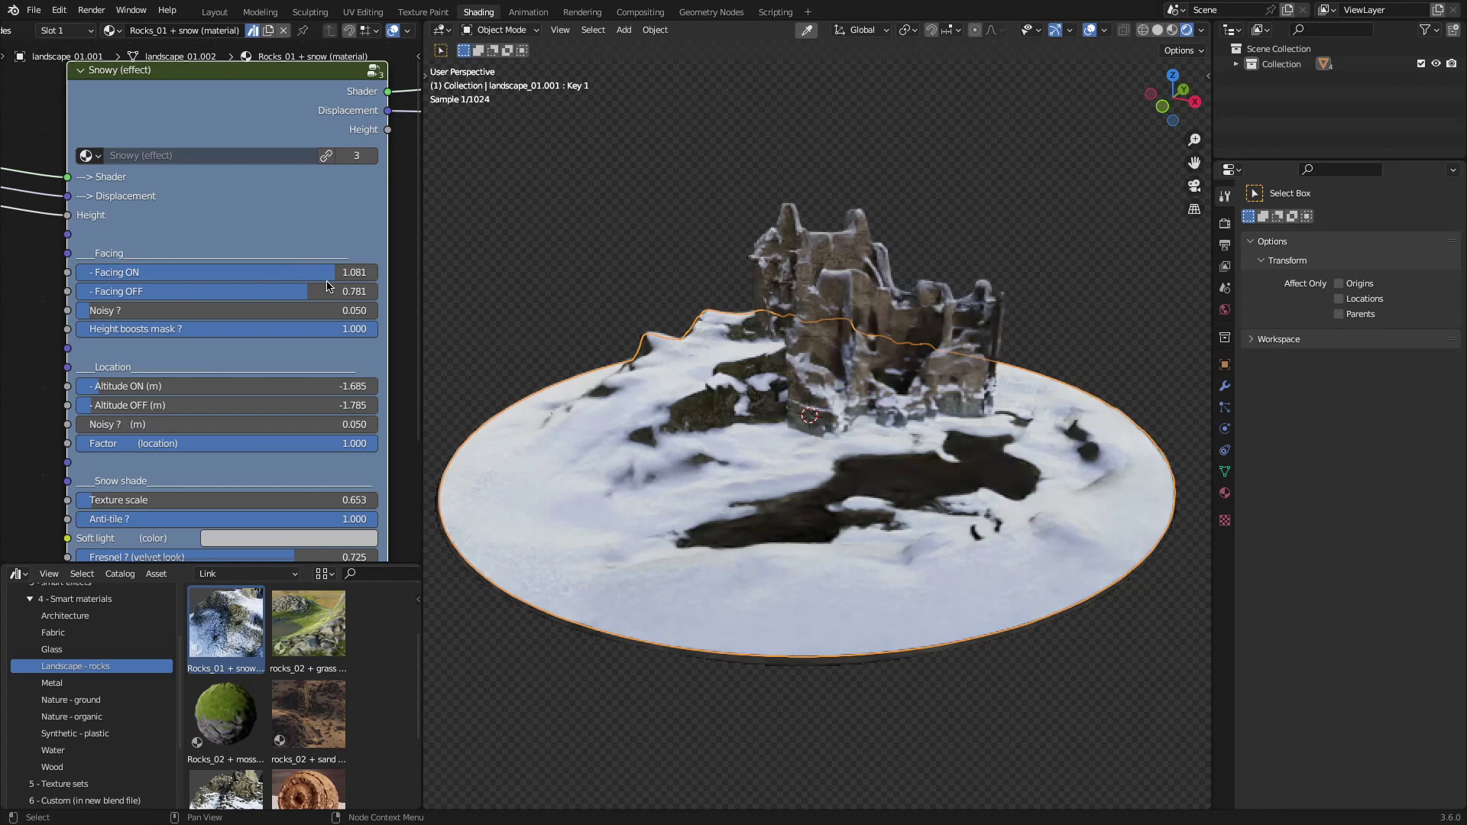
middle_click_drag(242, 384, 249, 229)
scroll(665, 505, "up", 2)
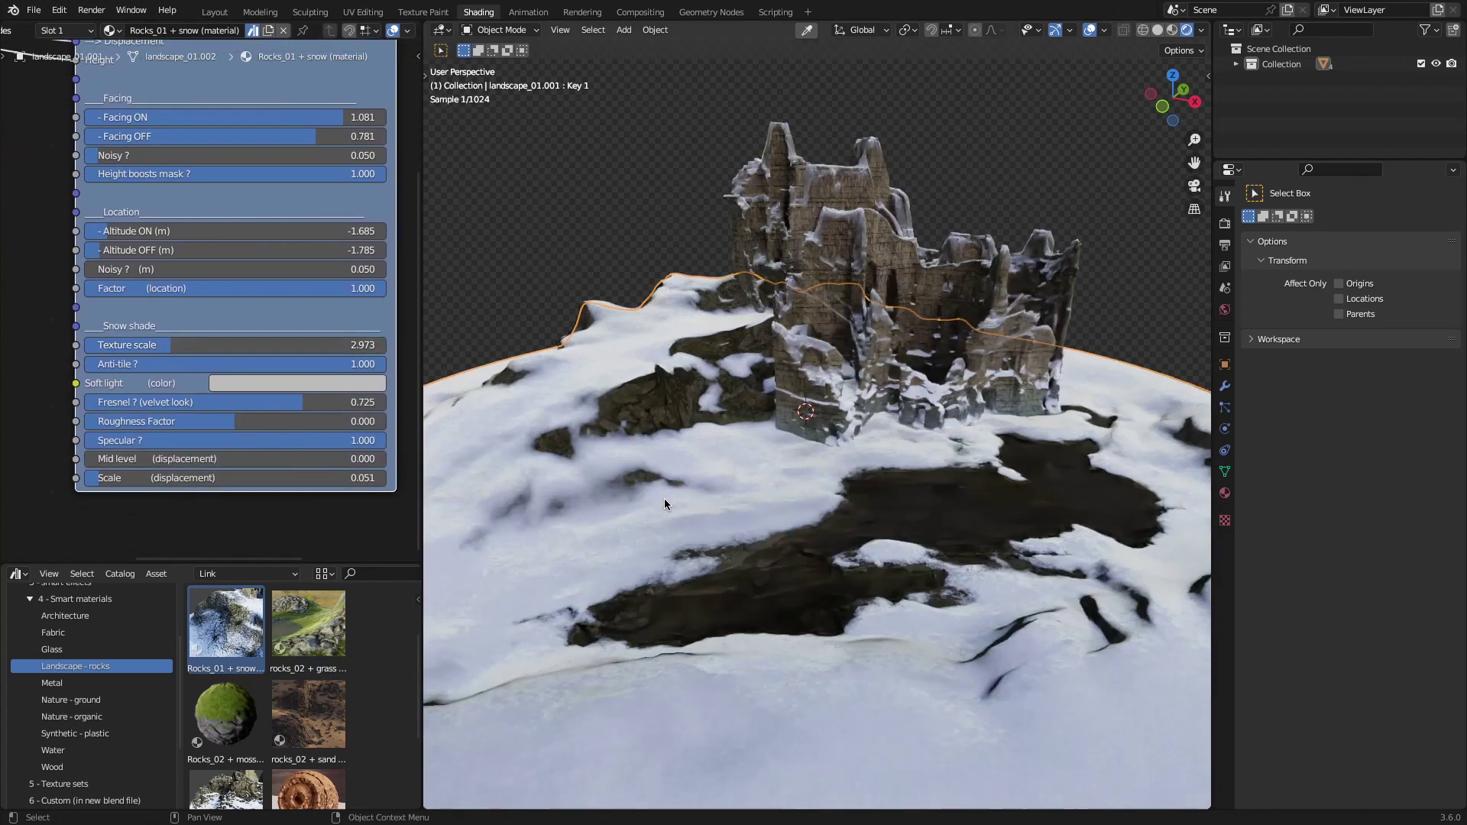
Step: Set the Snowy effect's Fresnel to 0.819 and raise its specular, displacement scale and facing noise
left_click_drag(271, 406, 334, 408)
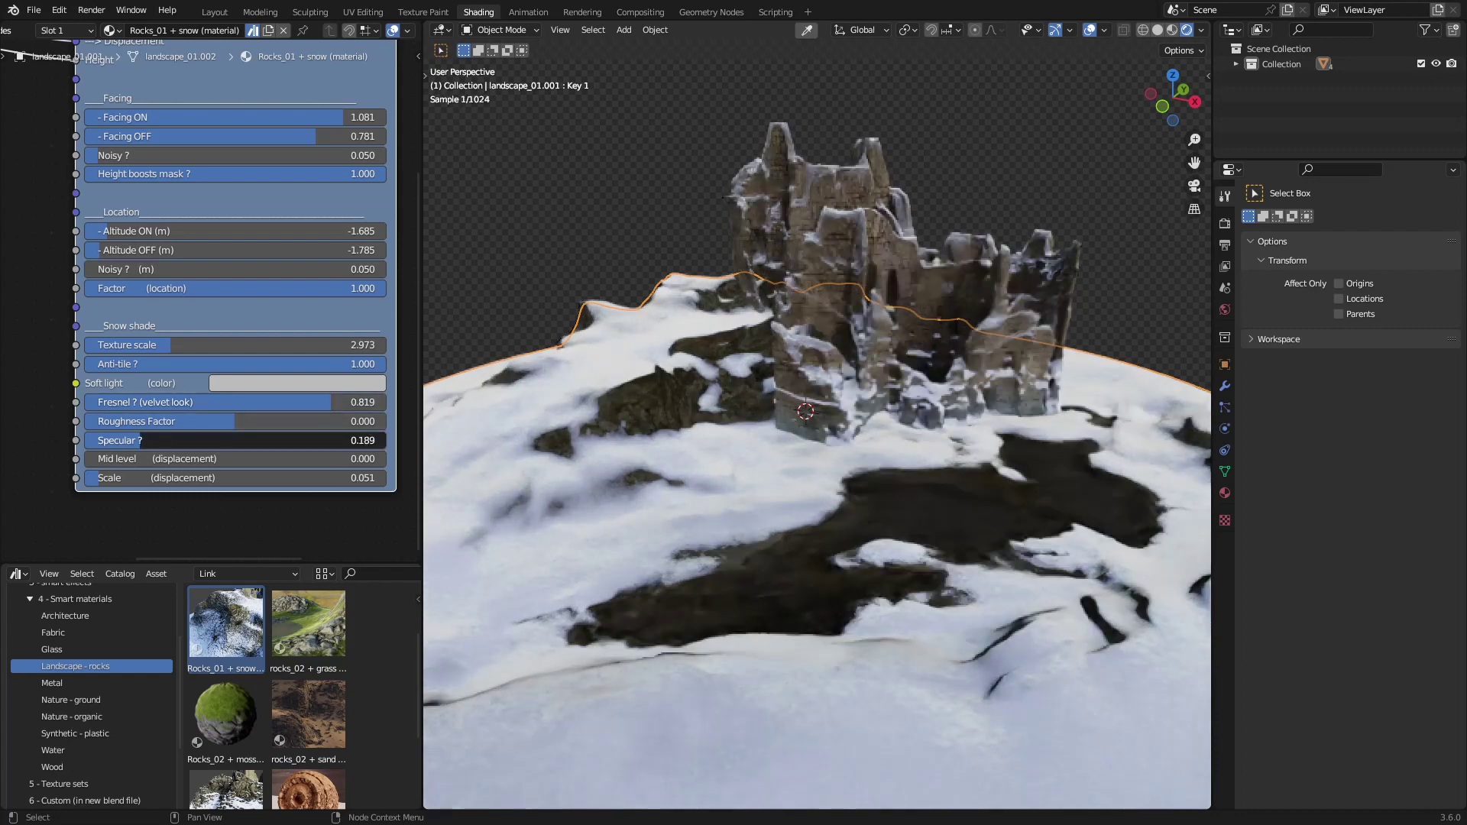
left_click_drag(141, 440, 375, 440)
left_click_drag(211, 479, 301, 459)
middle_click_drag(230, 306, 212, 368)
left_click_drag(138, 218, 315, 218)
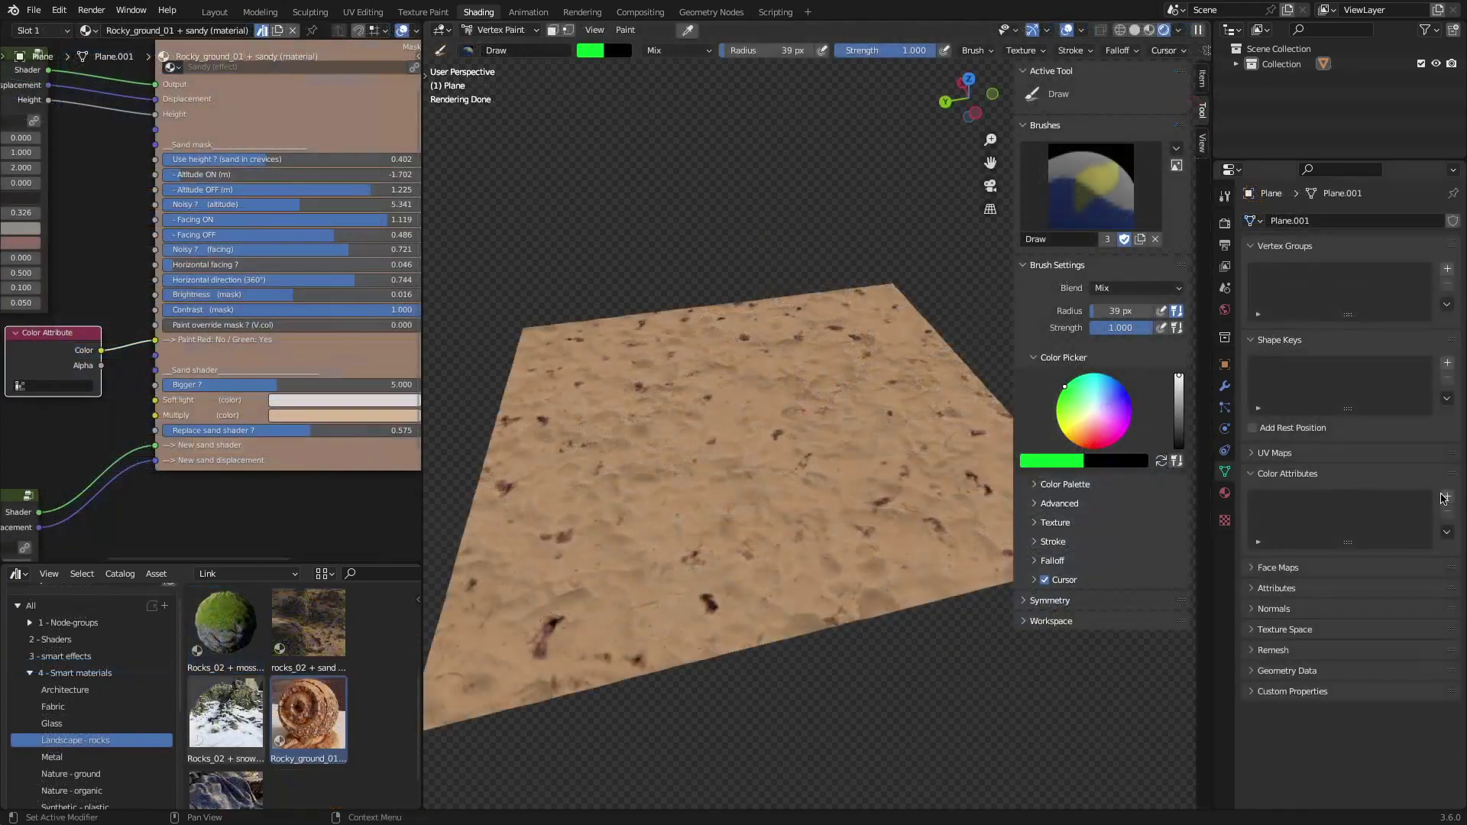
Step: Add a vertex color attribute named Color to the plane and set the Sandy effect's paint override mask to 1.000
left_click(1446, 496)
left_click(1340, 599)
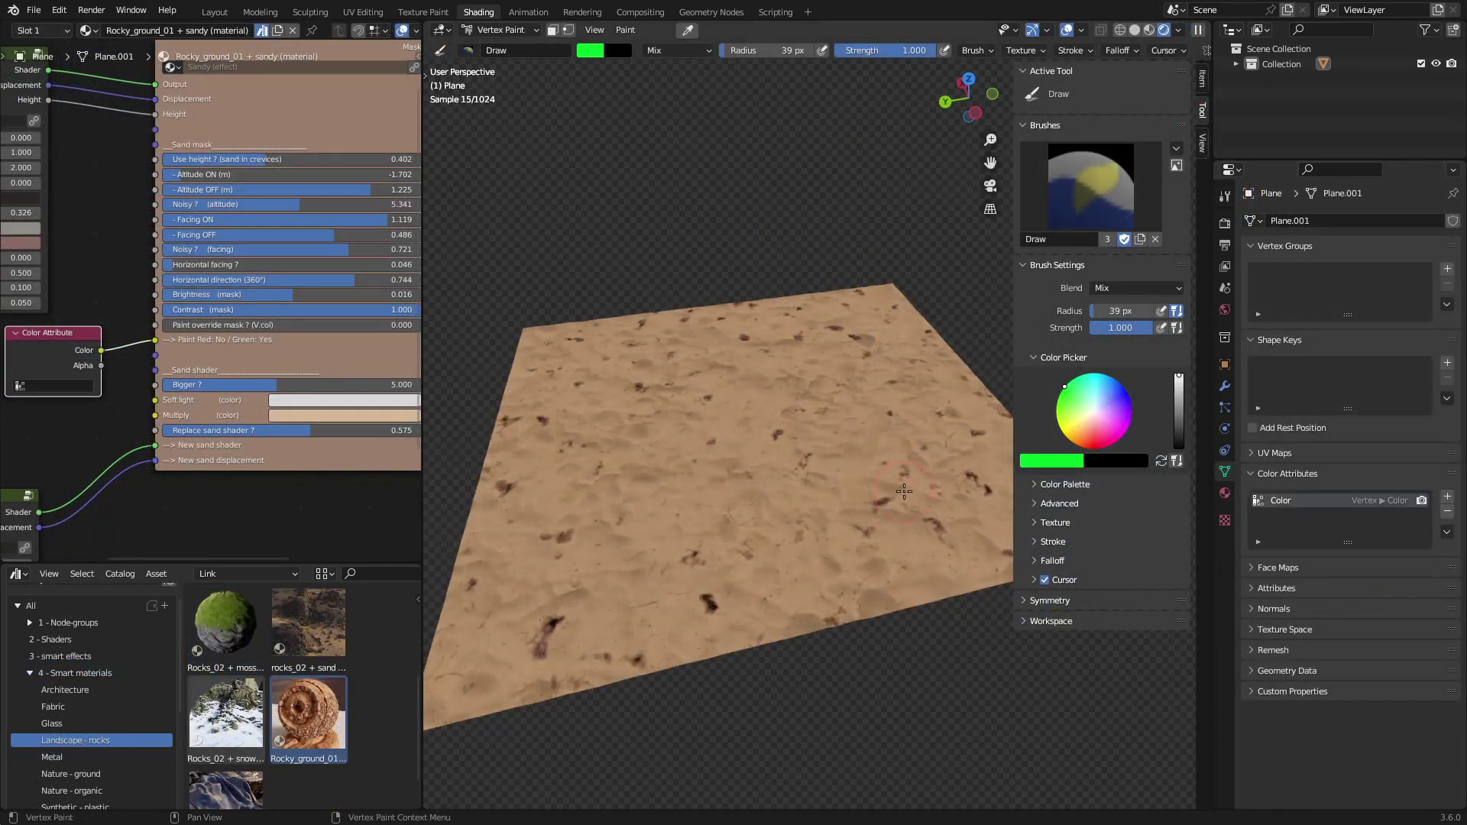
left_click_drag(200, 324, 422, 325)
Step: Set the brush strength to 0.647 and vertex-paint the sand mask on the rocky plane
left_click_drag(1146, 327, 1109, 327)
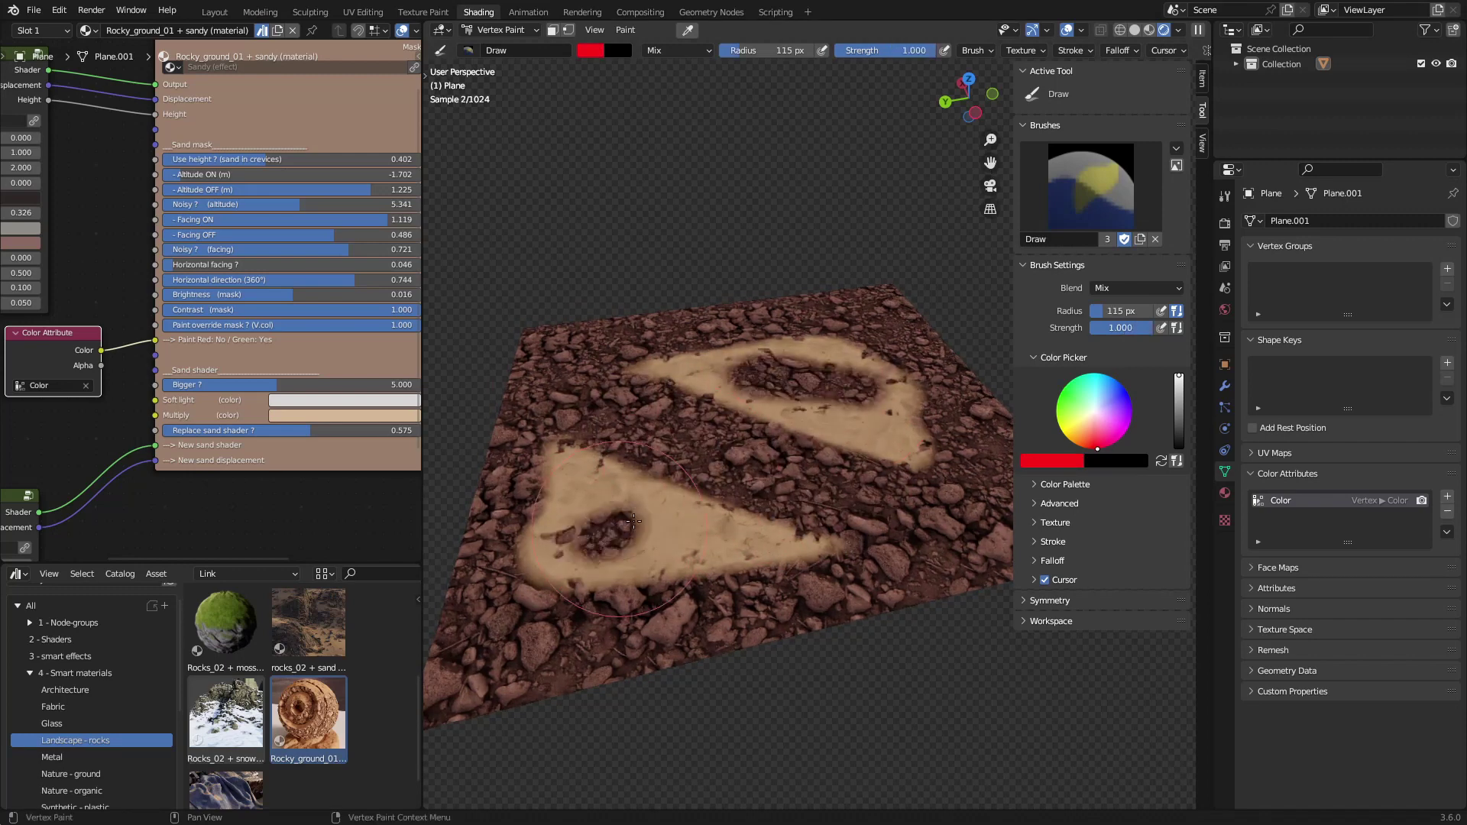
mouse_move(633, 521)
left_mouse_down()
mouse_move(795, 558)
mouse_move(505, 474)
mouse_move(902, 543)
left_mouse_up()
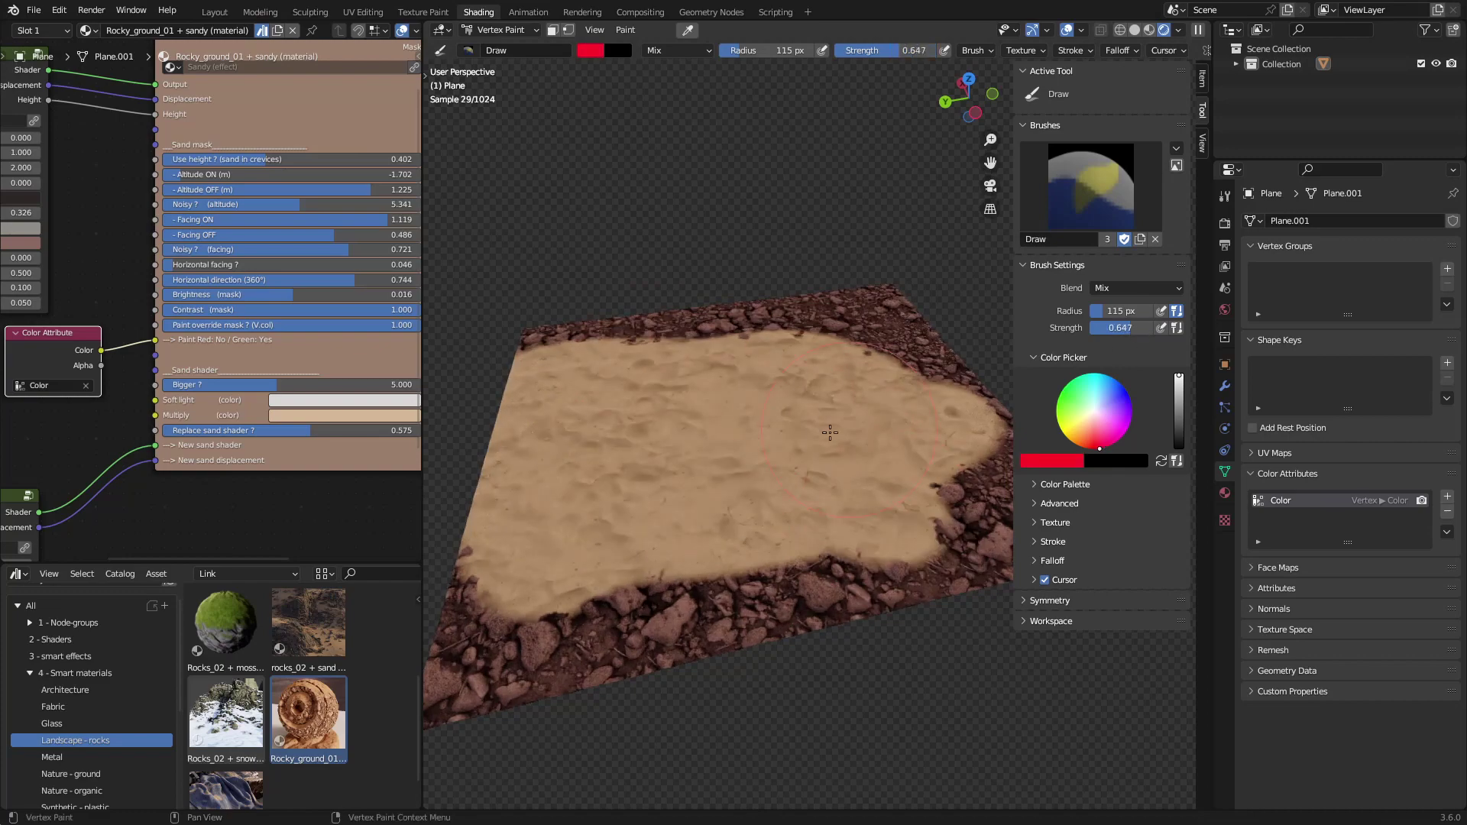
scroll(715, 460, "up", 2)
left_click(650, 488)
scroll(628, 489, "down", 3)
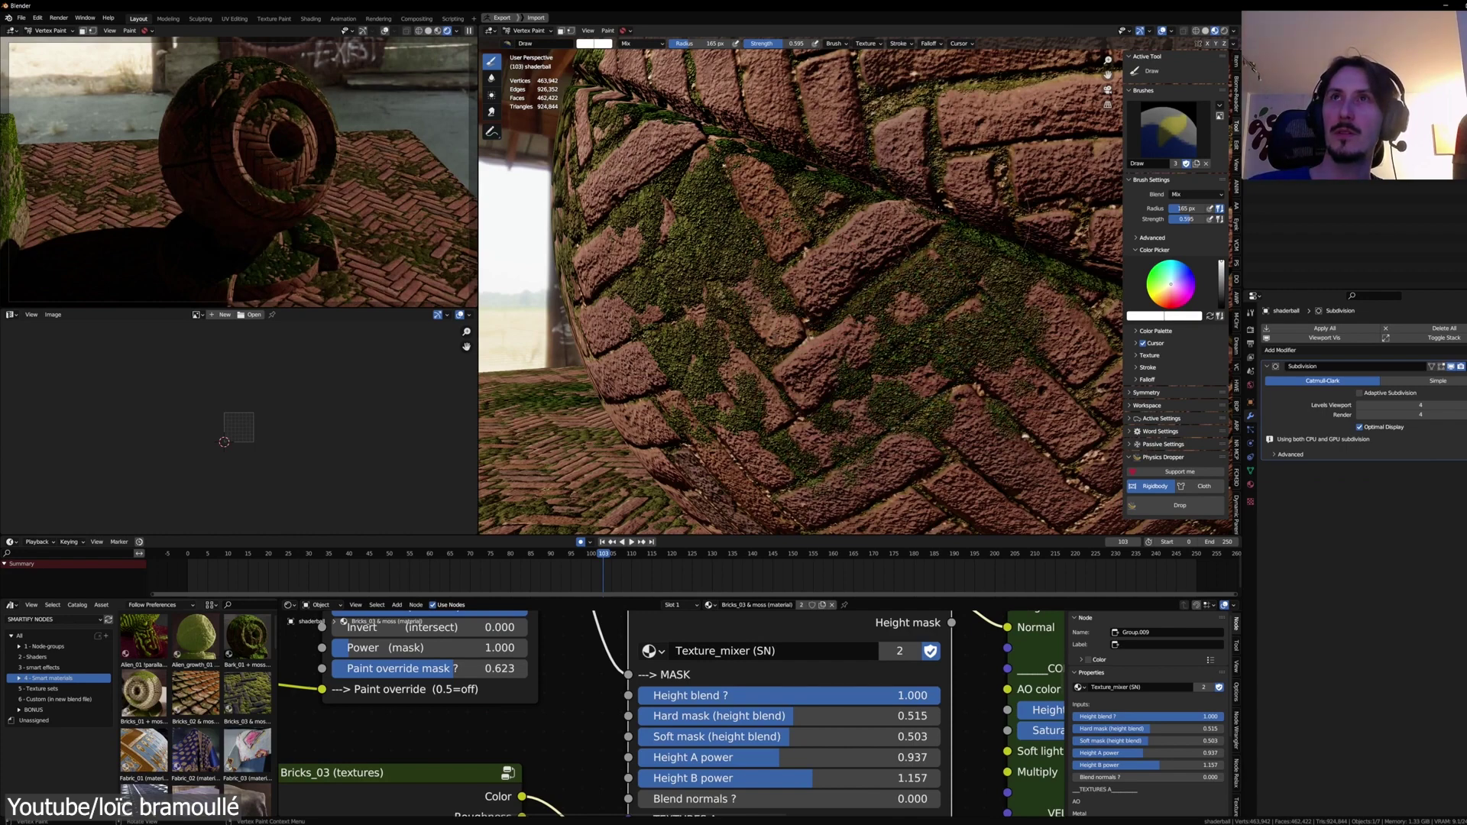
Step: Examine the mossy brick shader ball, the desert scene's cargo props and the weathered crate up close
middle_click_drag(799, 287, 768, 277)
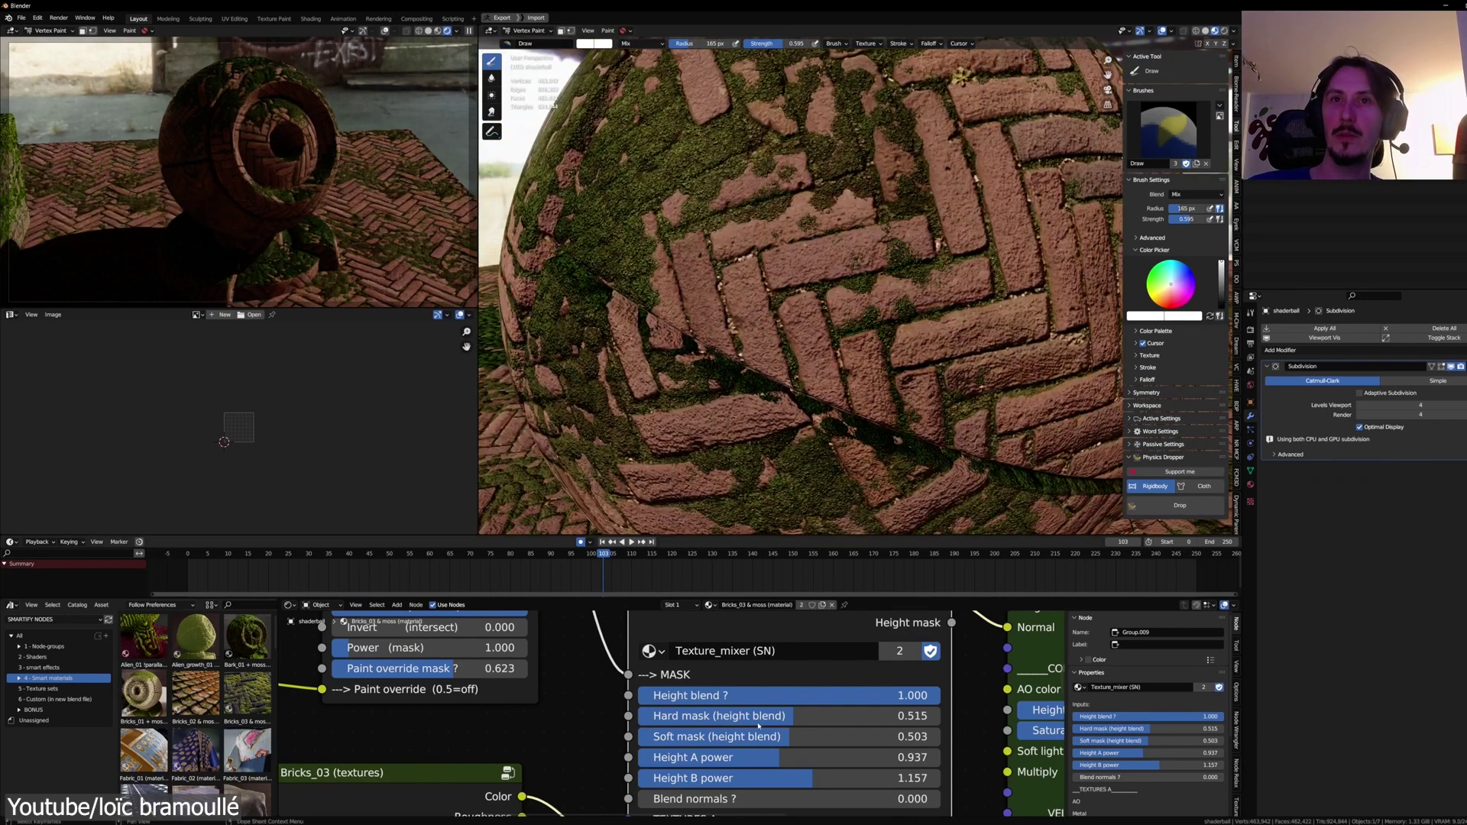
left_click_drag(759, 725, 726, 736)
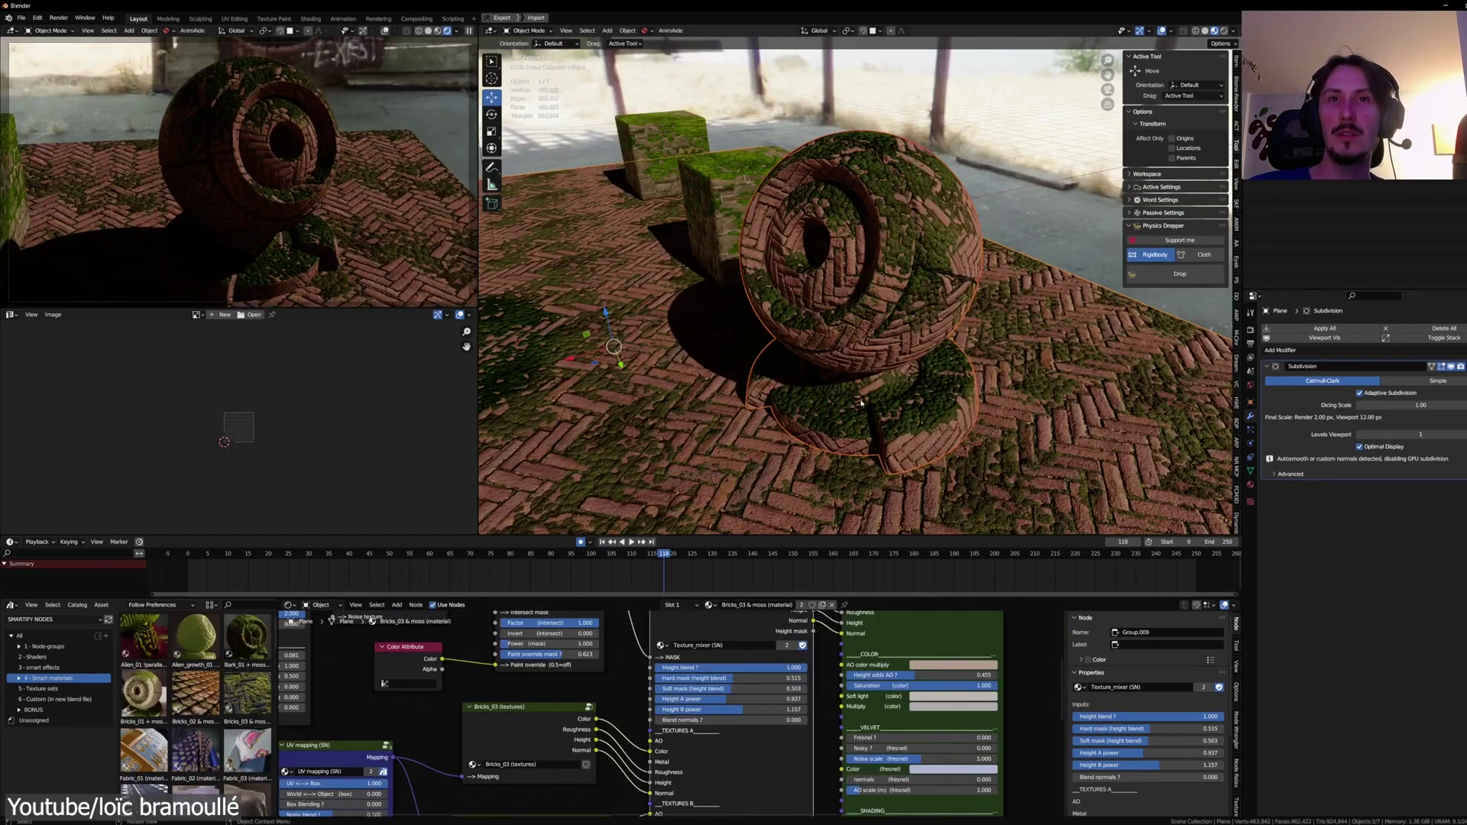
scroll(894, 291, "up", 8)
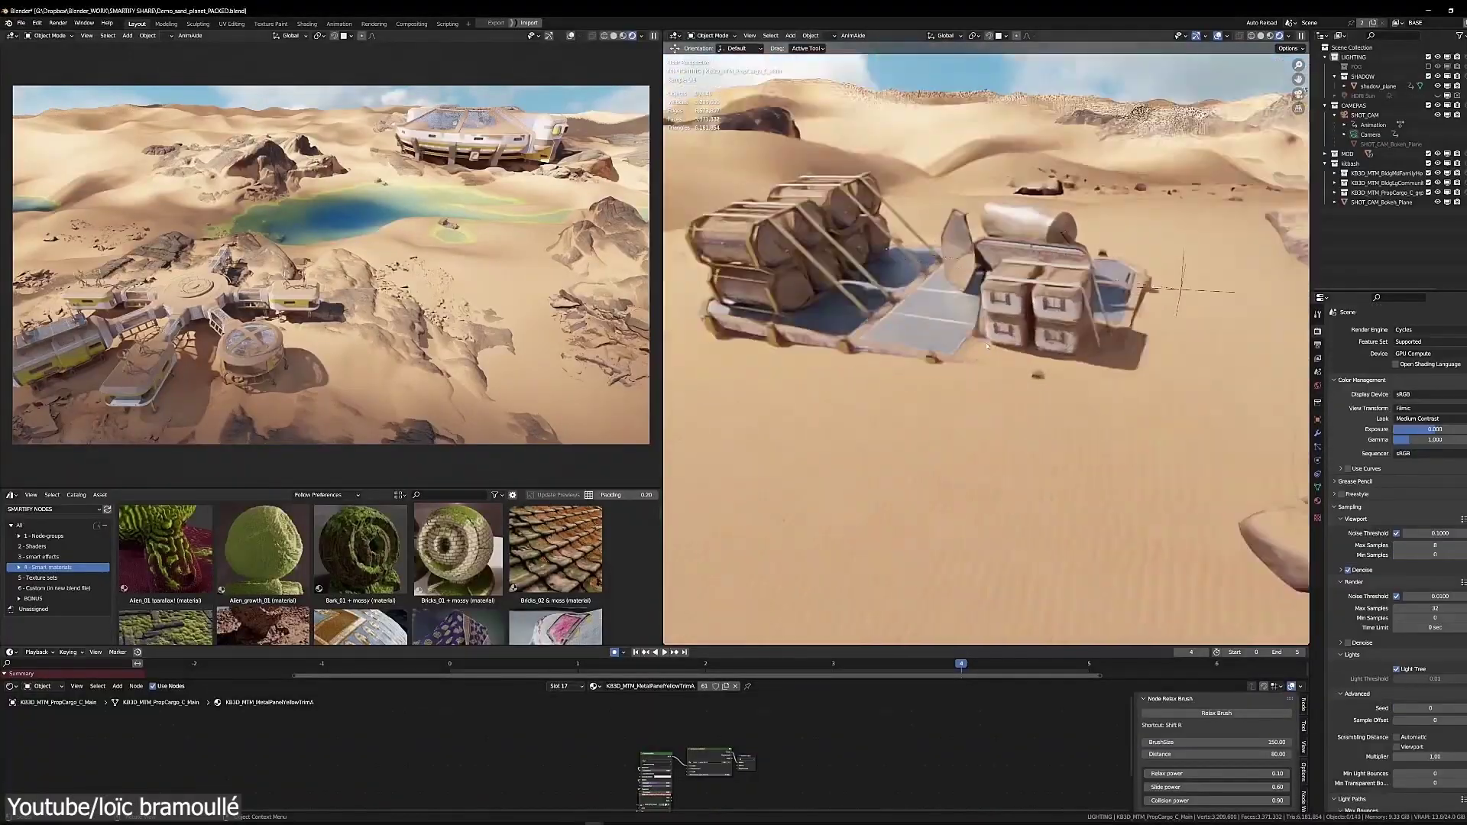
middle_click_drag(987, 346, 997, 316)
key("Left")
key("Left")
key("Left")
key("Left")
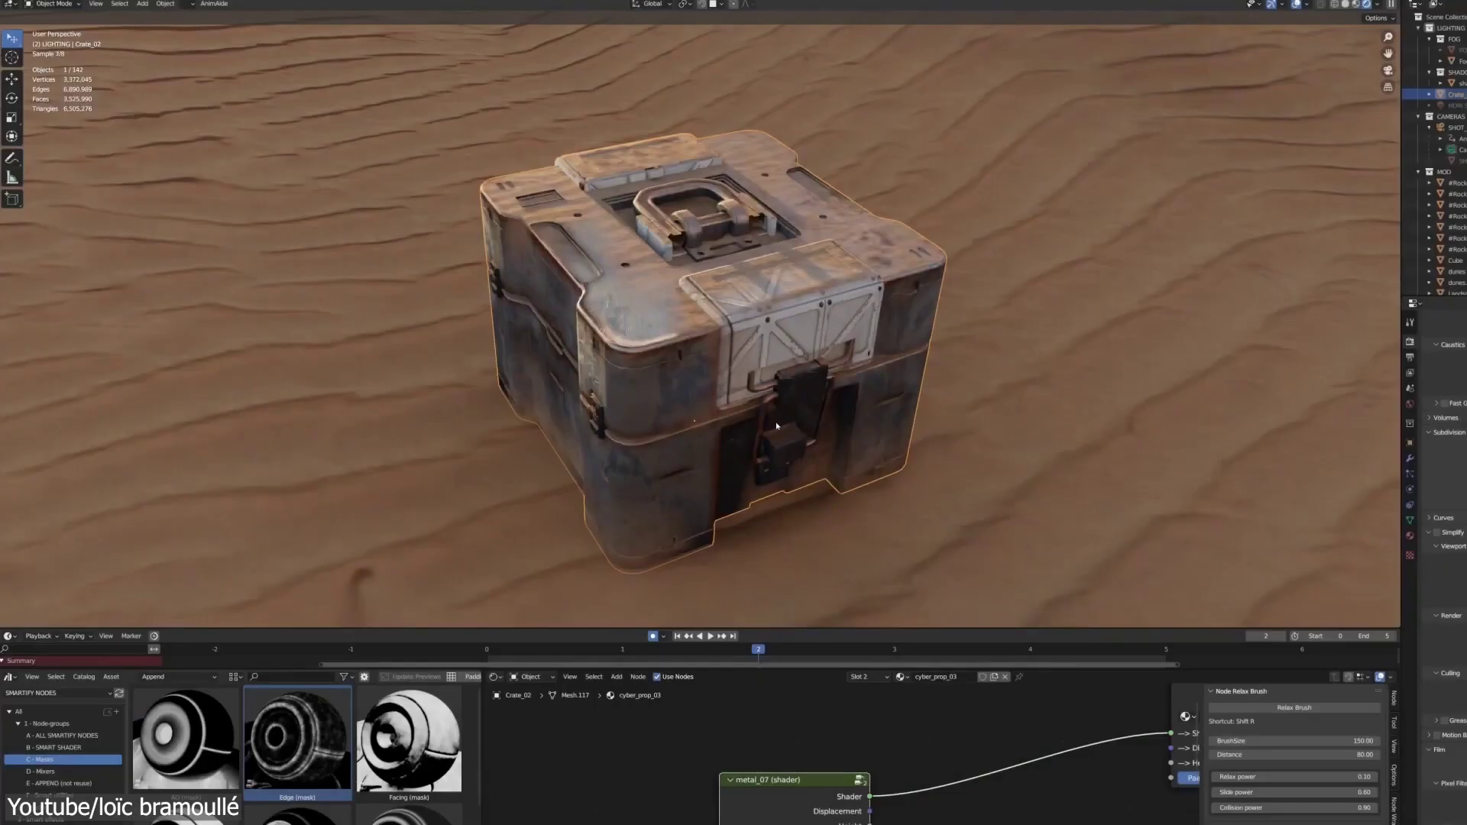
middle_click_drag(782, 426, 770, 422)
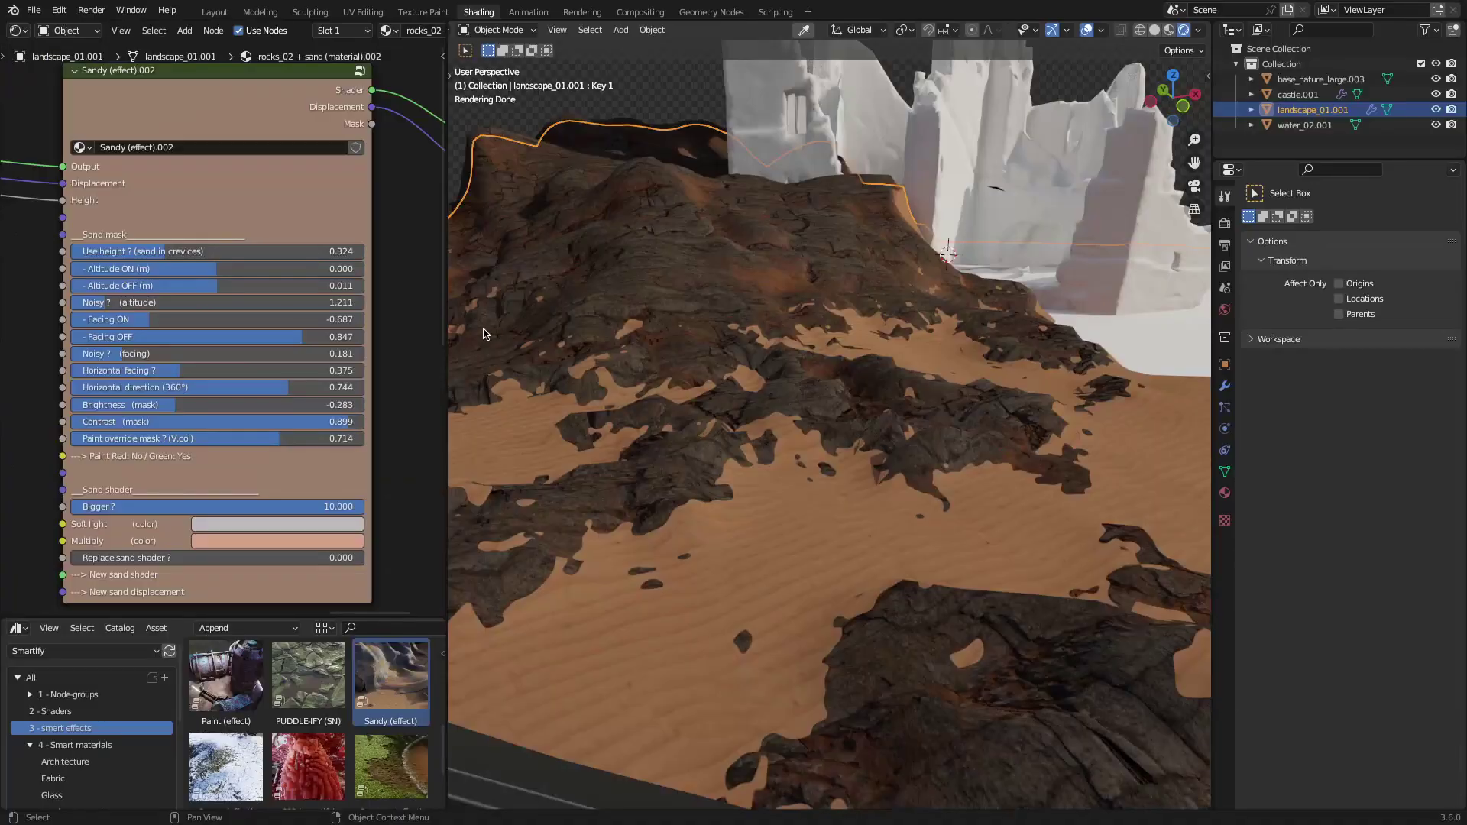
Step: Set the Altitude OFF of the landscape's Sandy effect to 2.000 m to spread sand over the rocks
left_click_drag(221, 285, 359, 285)
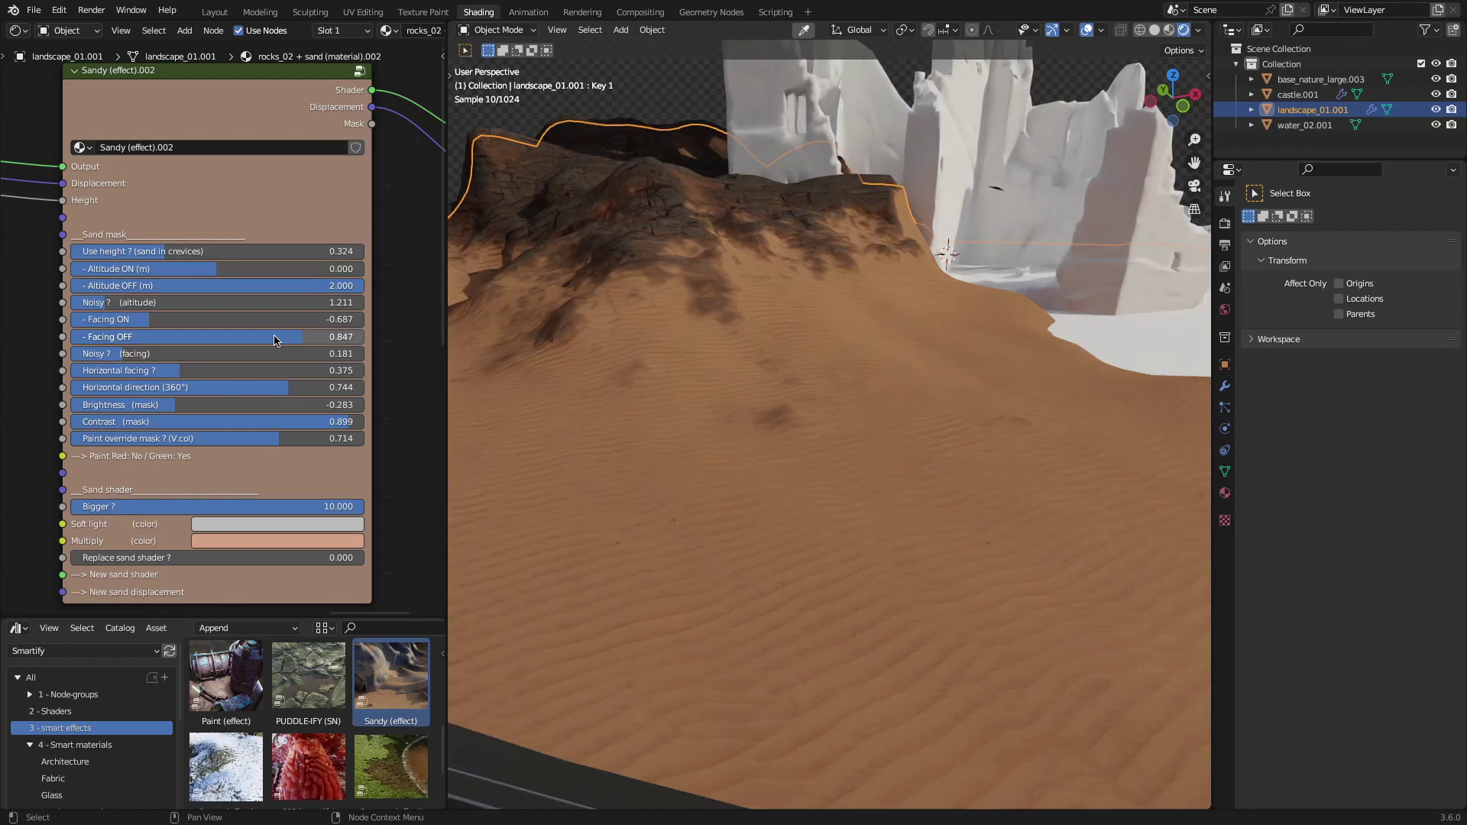
Step: Set the landscape's Sandy effect to Facing OFF 0.801 and Use height 0.695, and raise its Altitude ON and altitude noise
left_click_drag(275, 341, 262, 341)
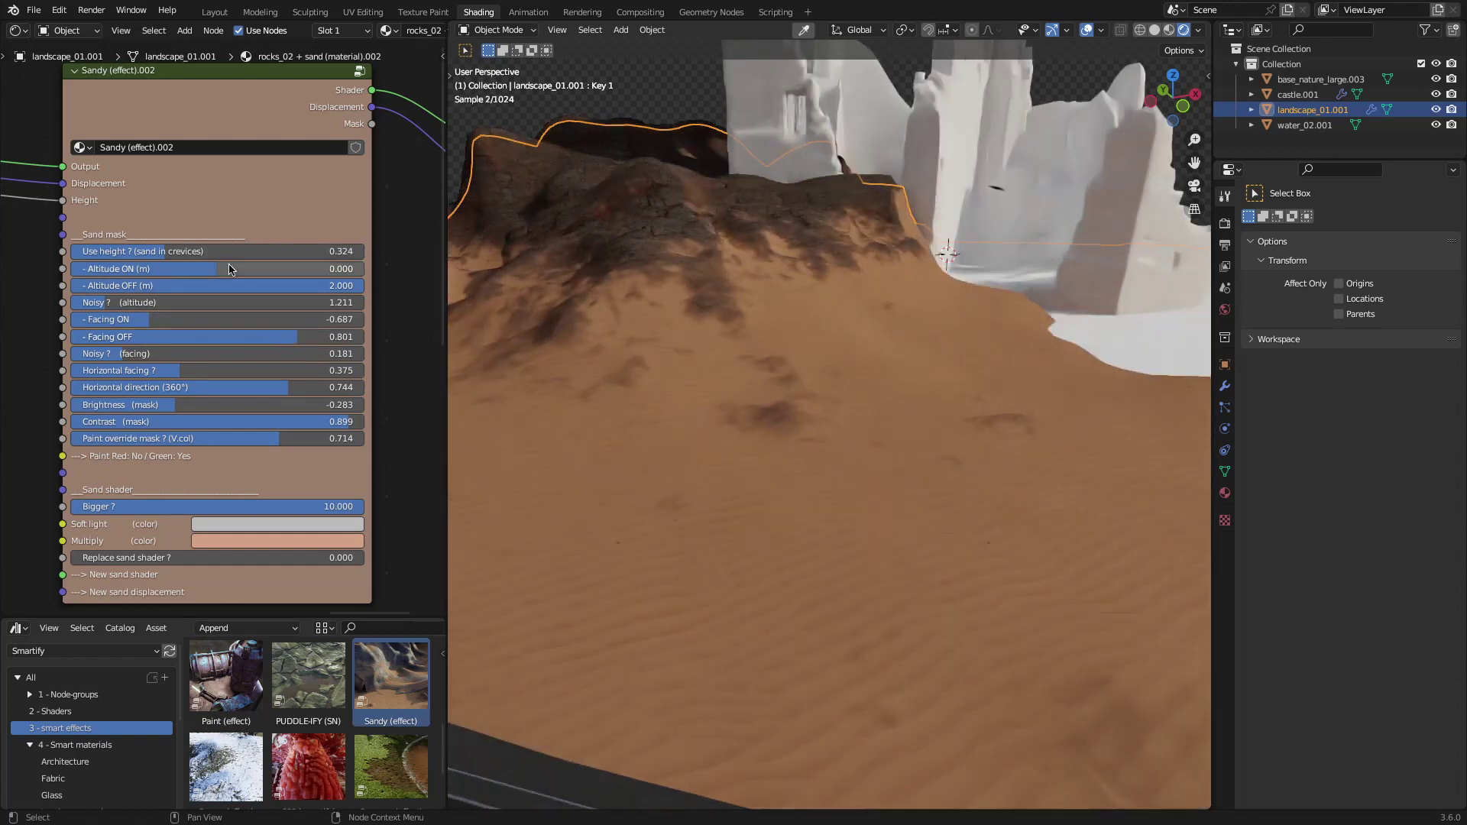
left_click_drag(229, 251, 343, 251)
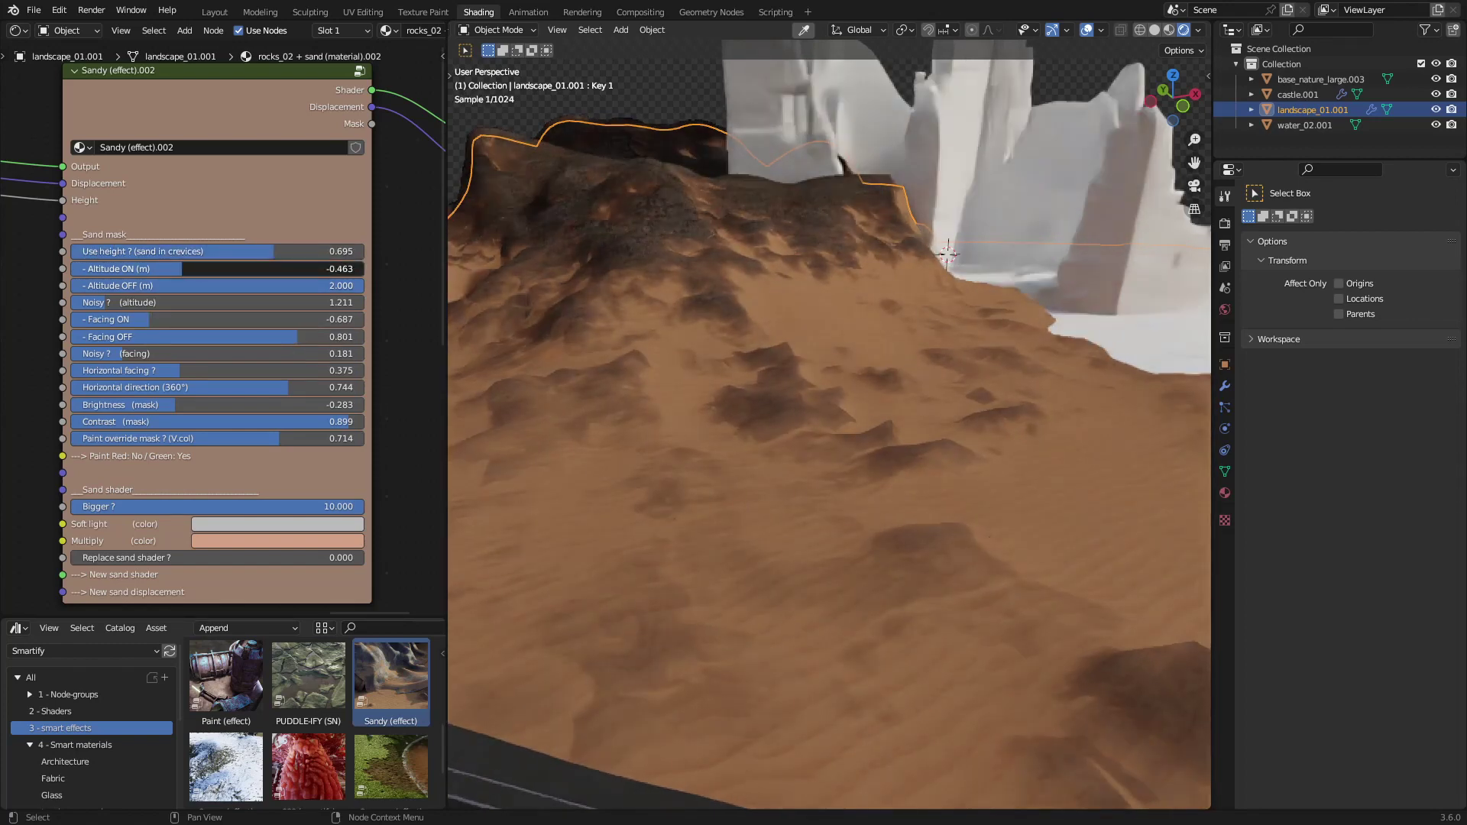
left_click_drag(181, 269, 271, 268)
left_click_drag(149, 305, 206, 305)
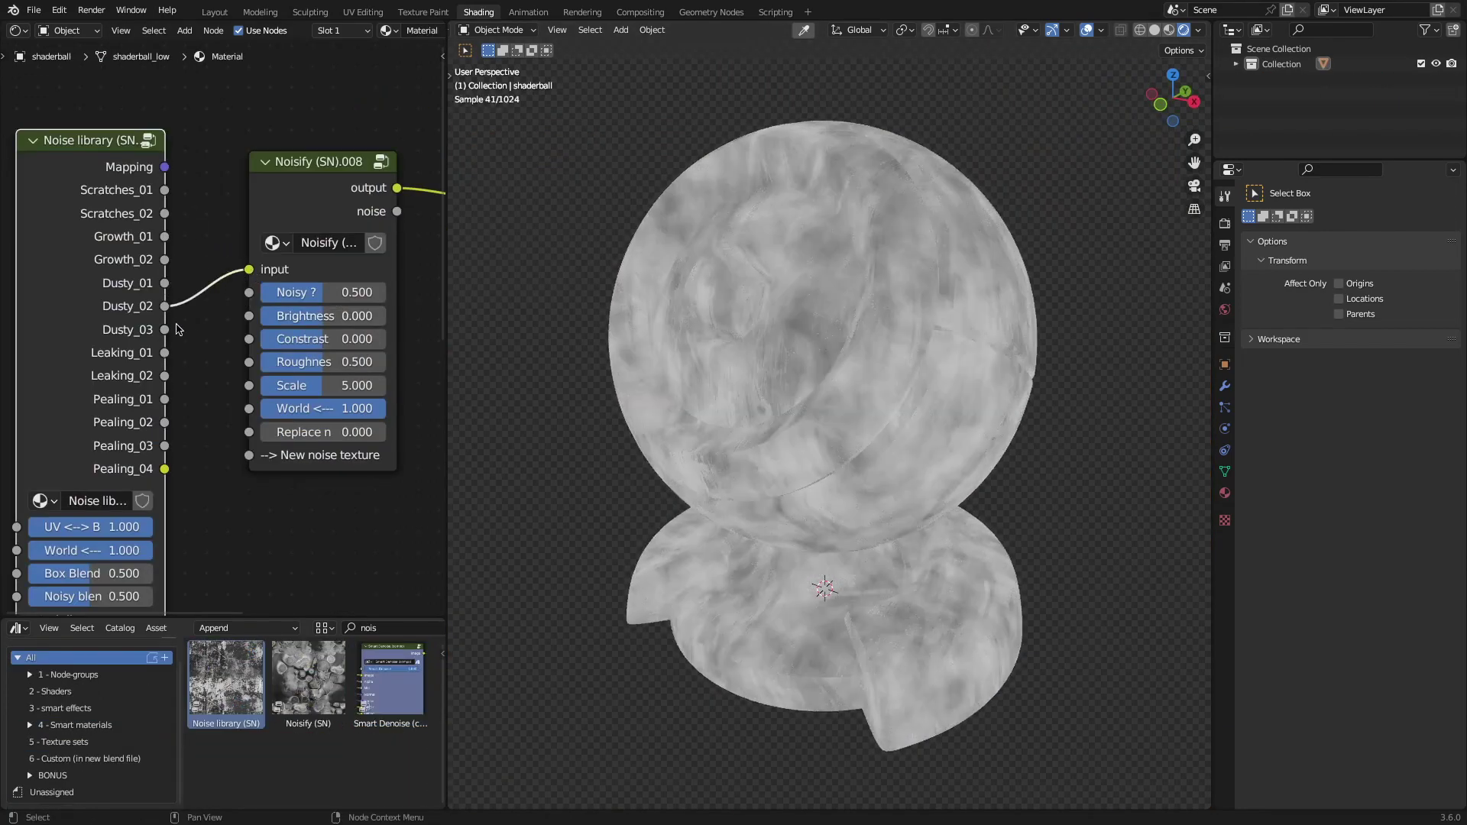
Step: Feed the Noise library's Pealing_04 into the Noisify input and Scratches_01 into its new noise texture, raising the noise amount and texture replacement
left_click_drag(248, 269, 164, 468)
left_click_drag(165, 189, 248, 455)
left_click_drag(321, 291, 382, 339)
left_click_drag(321, 432, 382, 432)
Step: Vary the Noisify node's roughness, scale, noise amount and brightness on the shader ball
left_click_drag(321, 361, 366, 362)
left_click_drag(321, 385, 260, 432)
left_click_drag(321, 385, 385, 385)
left_click_drag(321, 292, 386, 292)
mouse_move(321, 316)
left_mouse_down()
mouse_move(264, 316)
mouse_move(340, 315)
left_mouse_up()
left_click_drag(321, 361, 386, 362)
left_click_drag(321, 385, 386, 385)
left_click_drag(303, 441, 259, 432)
Step: Apply the Fabric_01 through Fabric_04 smart materials in turn to the draped cloth, ending with Fabric_05 + dusty
left_click_drag(226, 680, 920, 373)
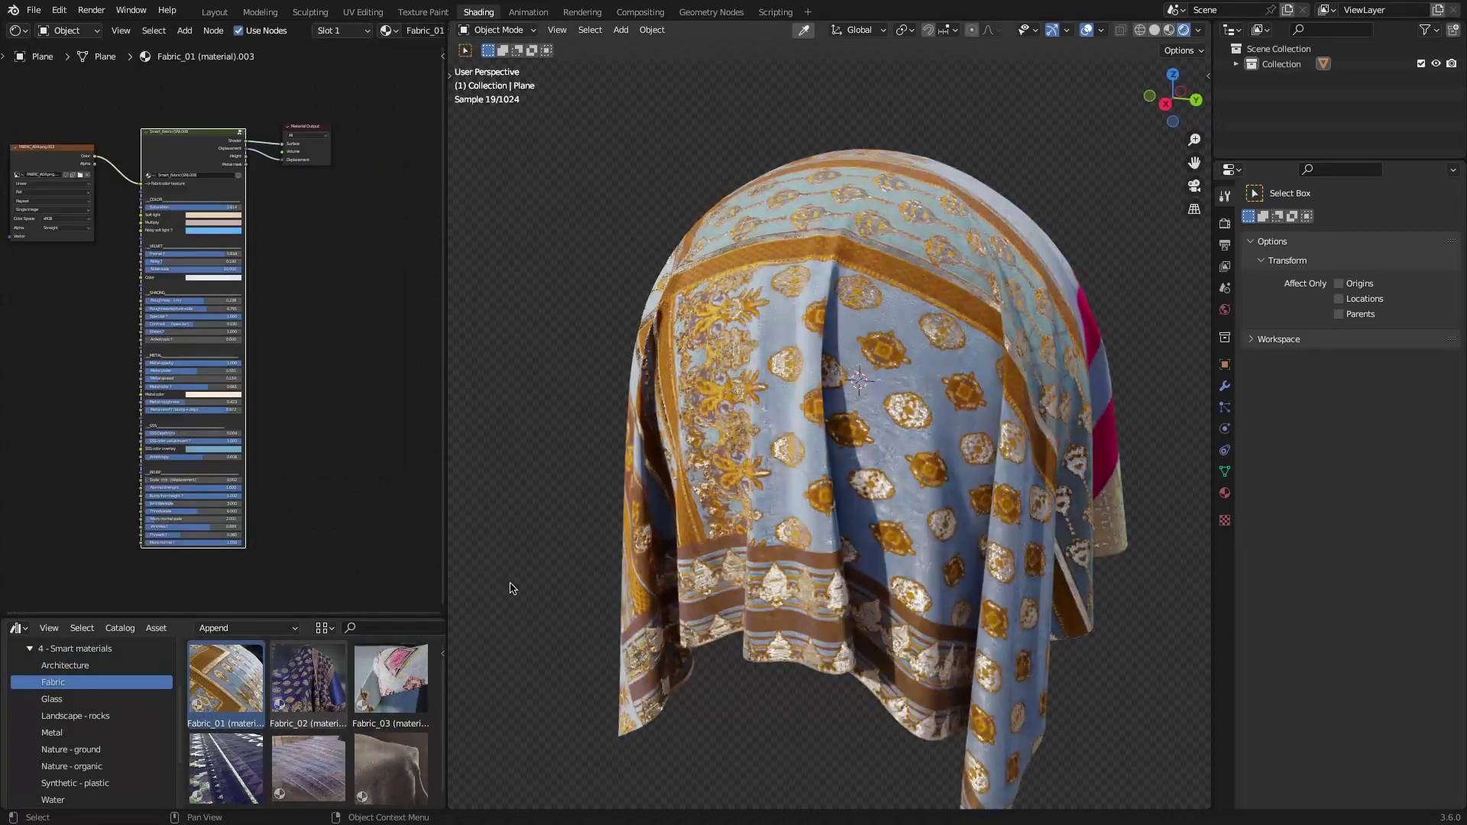
left_click_drag(308, 676, 894, 398)
left_click_drag(391, 676, 894, 398)
left_click_drag(225, 764, 879, 413)
left_click_drag(308, 765, 846, 428)
Step: Set the fabric's Dusty effect to a dust opacity of 1.000 and a dust texture boost of 0.136
scroll(364, 299, "up", 5)
scroll(364, 300, "down", 4)
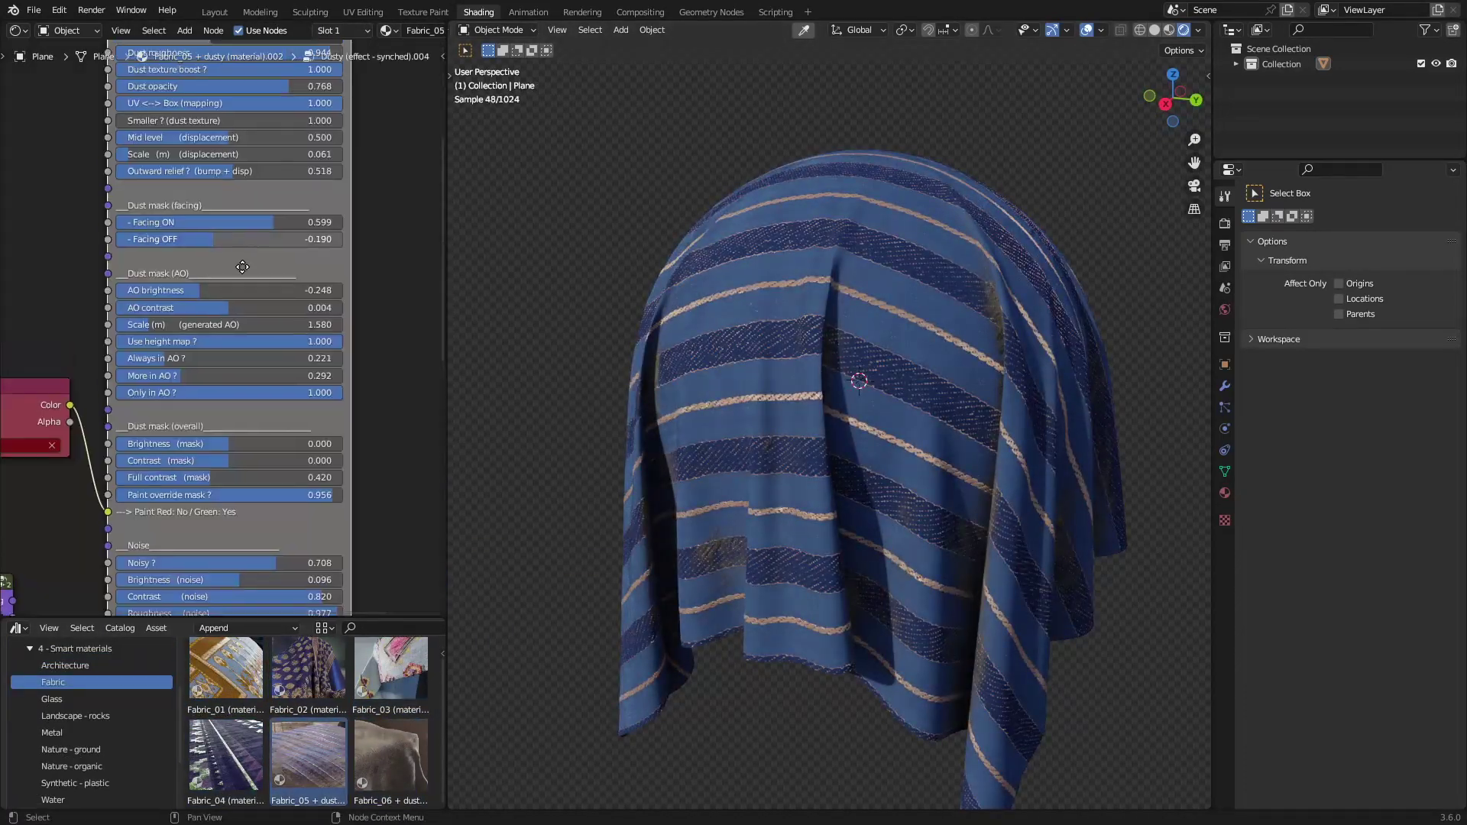
scroll(306, 344, "up", 5)
left_click(314, 350)
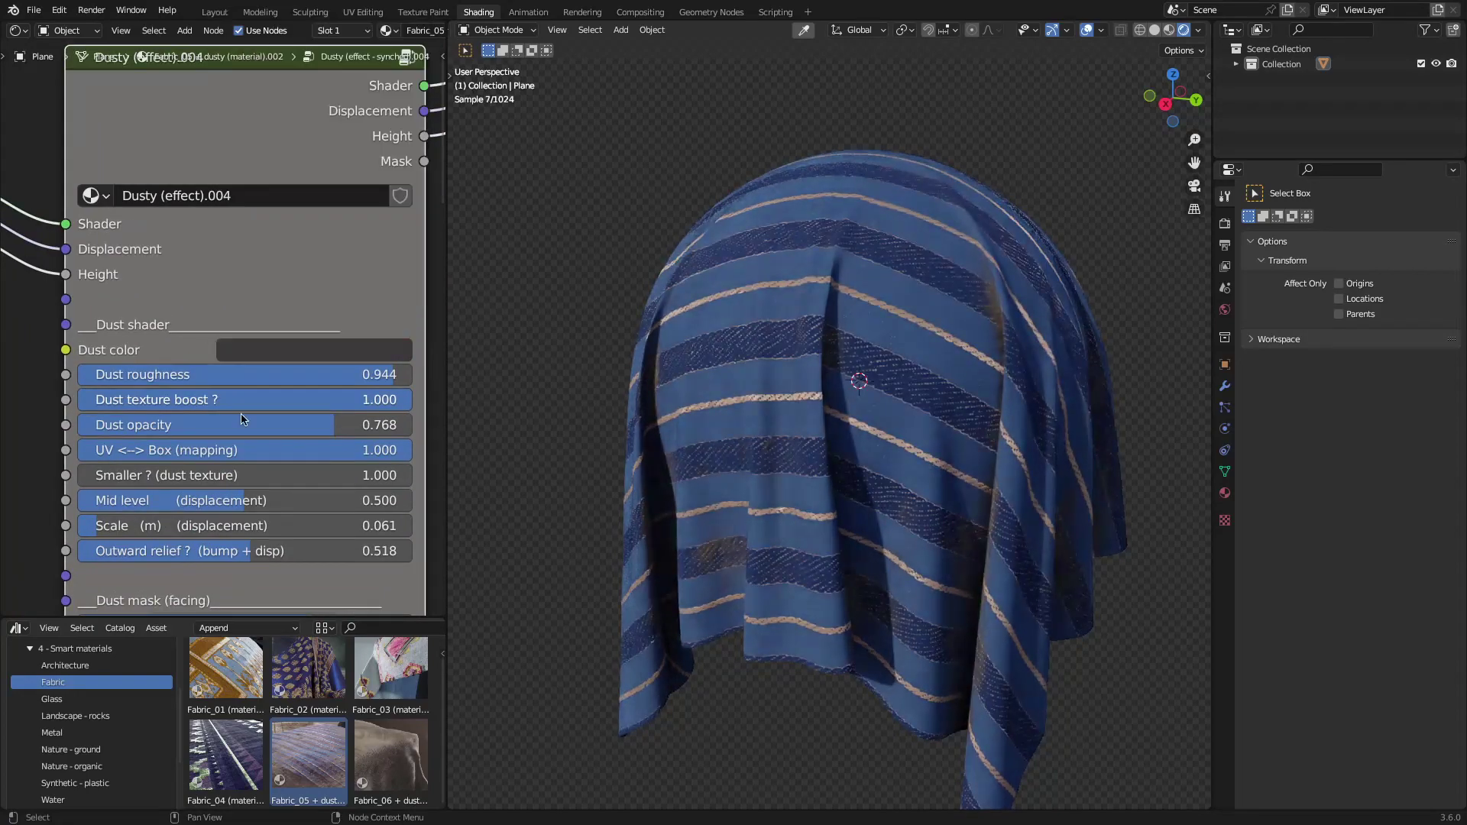
scroll(245, 382, "down", 2, "shift")
left_click_drag(306, 362, 146, 363)
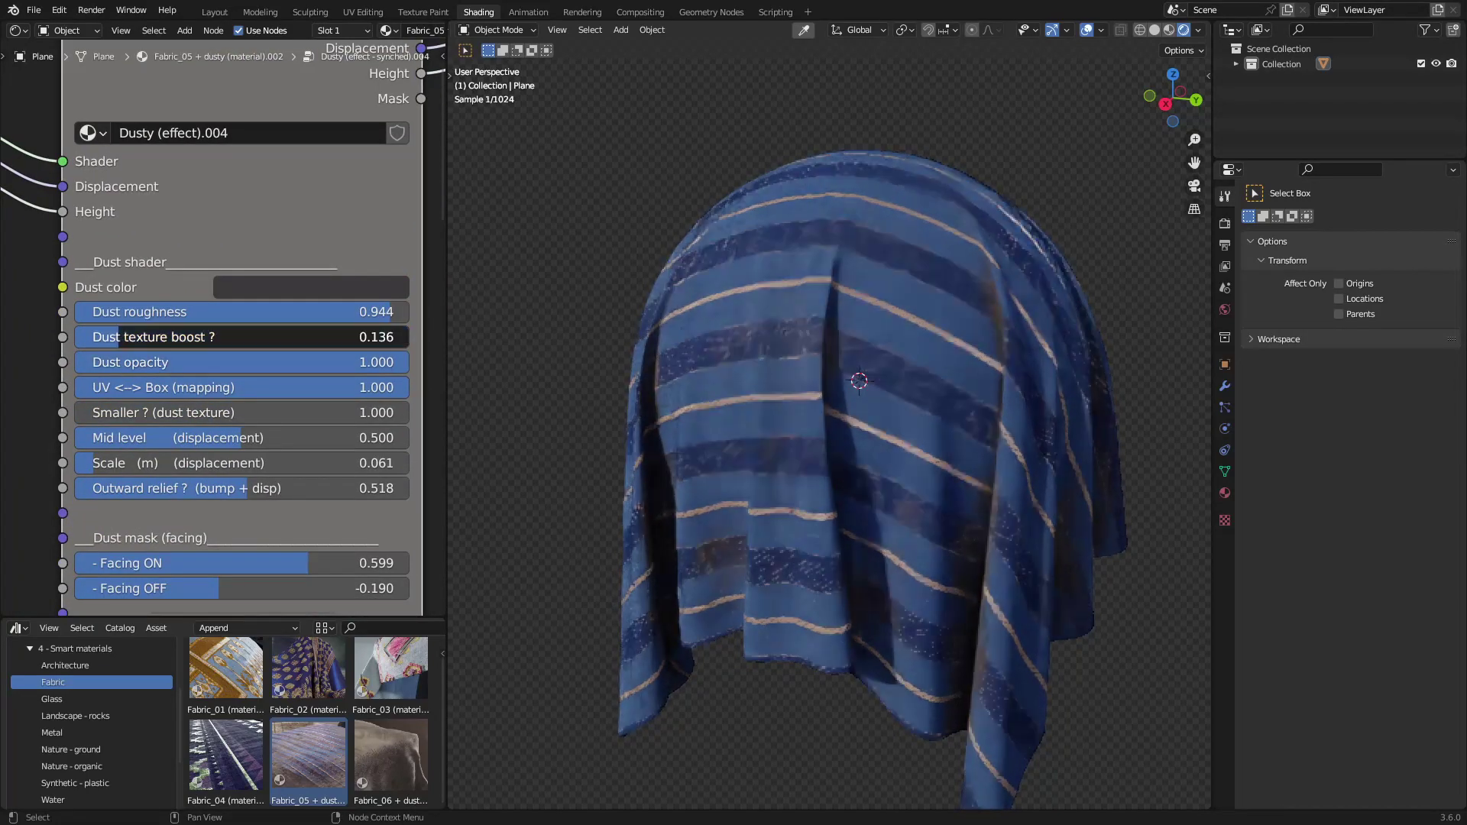
Step: Set the dust mask's brightness to 1.000, contrast to 0.381 and full contrast to 0.923, with noise at 0.374 and noise scale at 10.000
middle_click_drag(410, 366, 404, 212)
left_click_drag(306, 433, 191, 377)
scroll(337, 382, "down", 1)
scroll(337, 383, "down", 10, "shift")
scroll(337, 367, "down", 3, "shift")
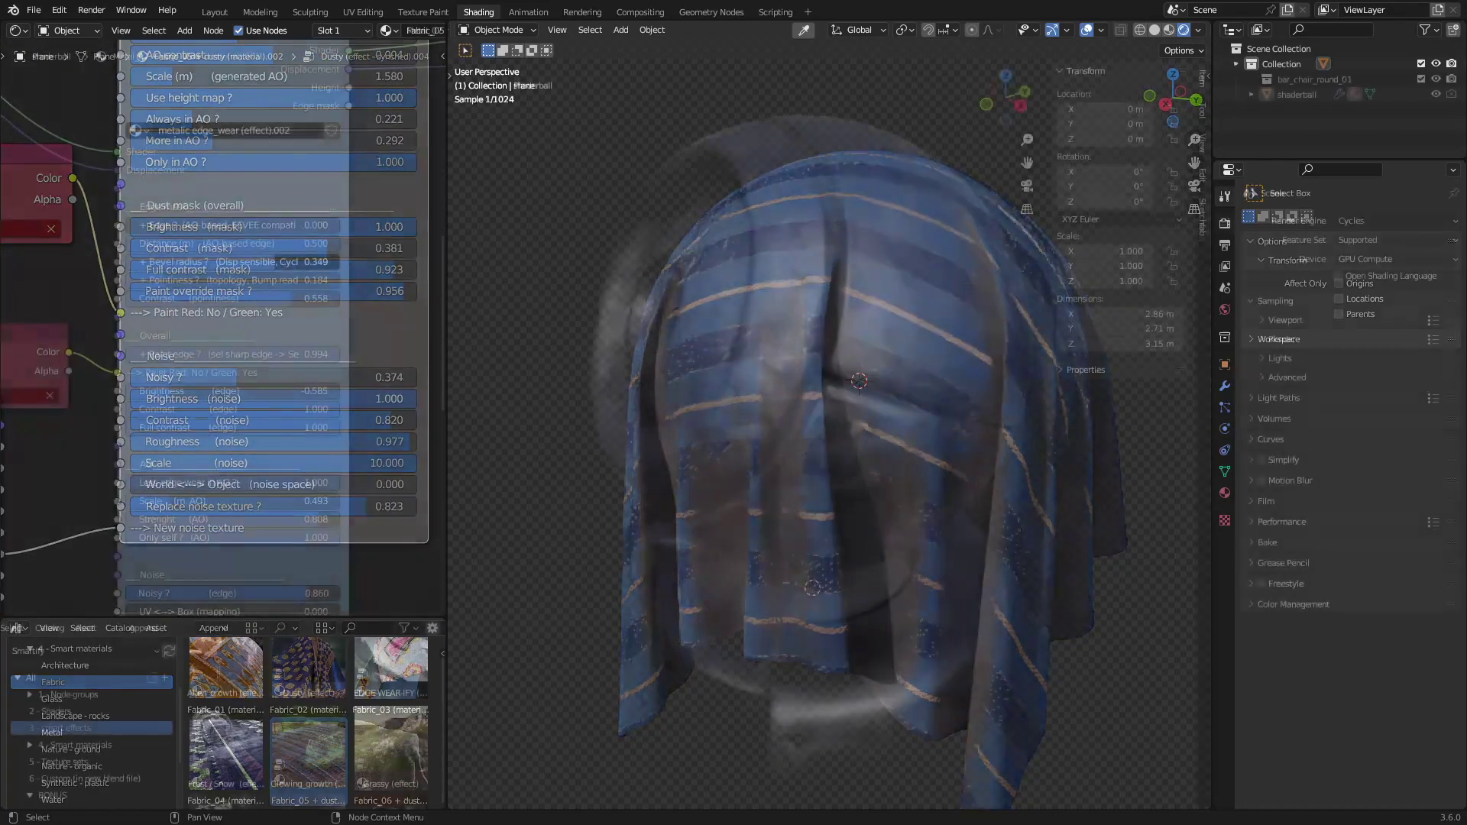
Step: Set the metallic edge wear's bevel radius to 0.088, pointiness contrast to 0.681 and edge brightness to 1.000, and adjust its noise scale, brightness and contrast
left_click_drag(339, 300, 290, 300)
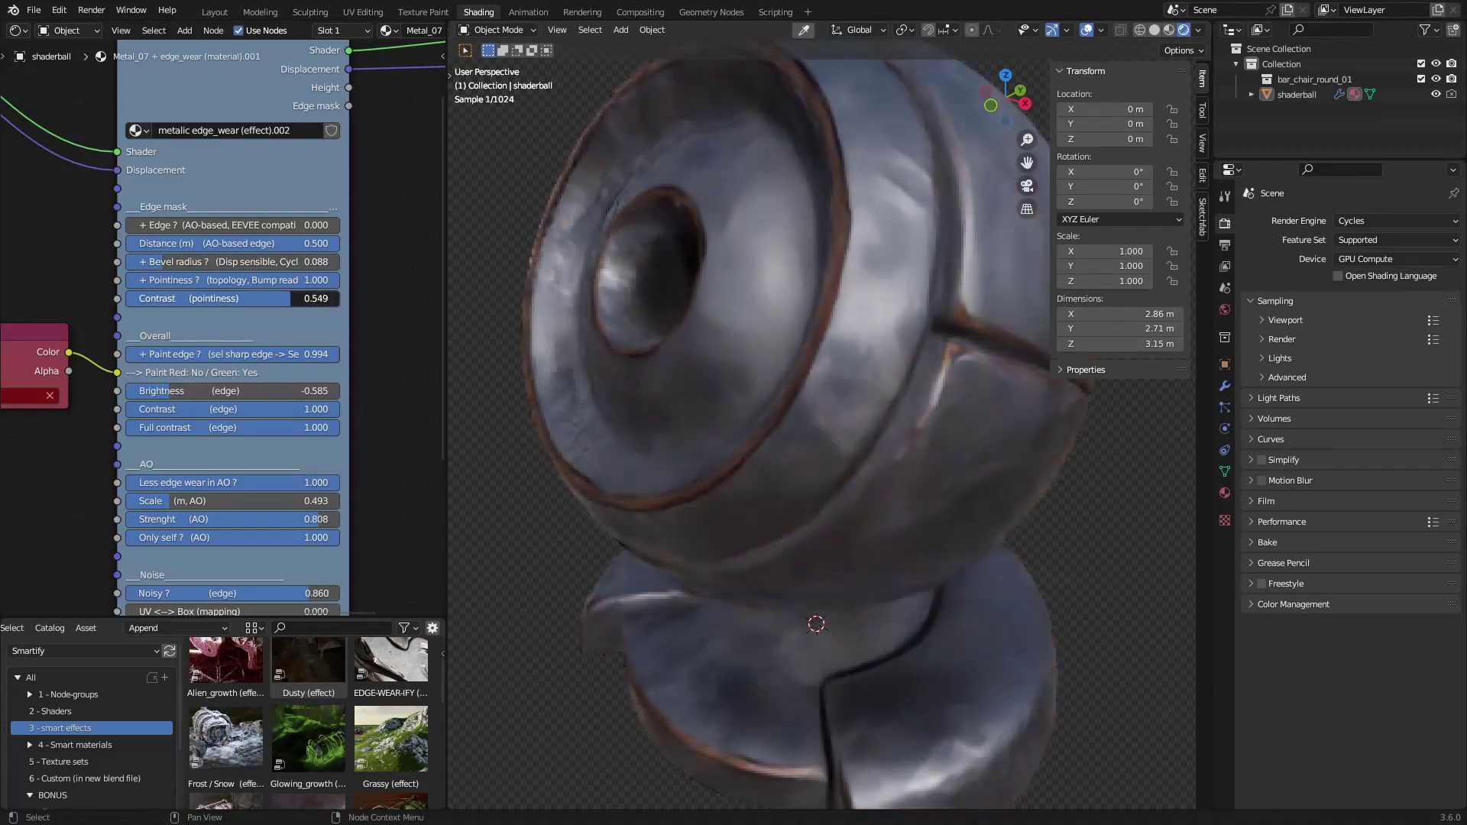
left_click_drag(321, 353, 302, 354)
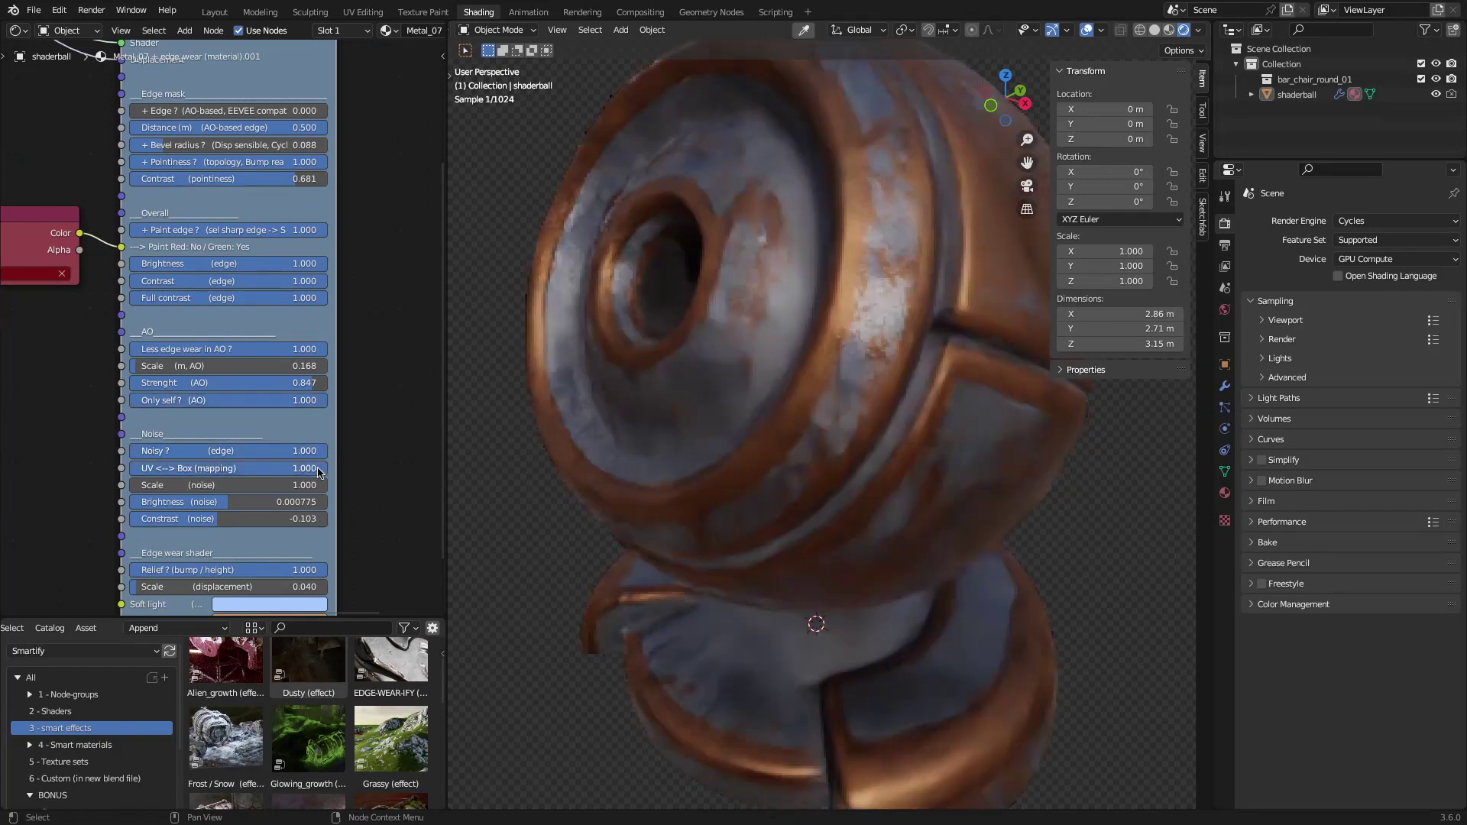
left_click_drag(290, 486, 302, 485)
left_click_drag(252, 502, 184, 467)
left_click_drag(230, 519, 283, 519)
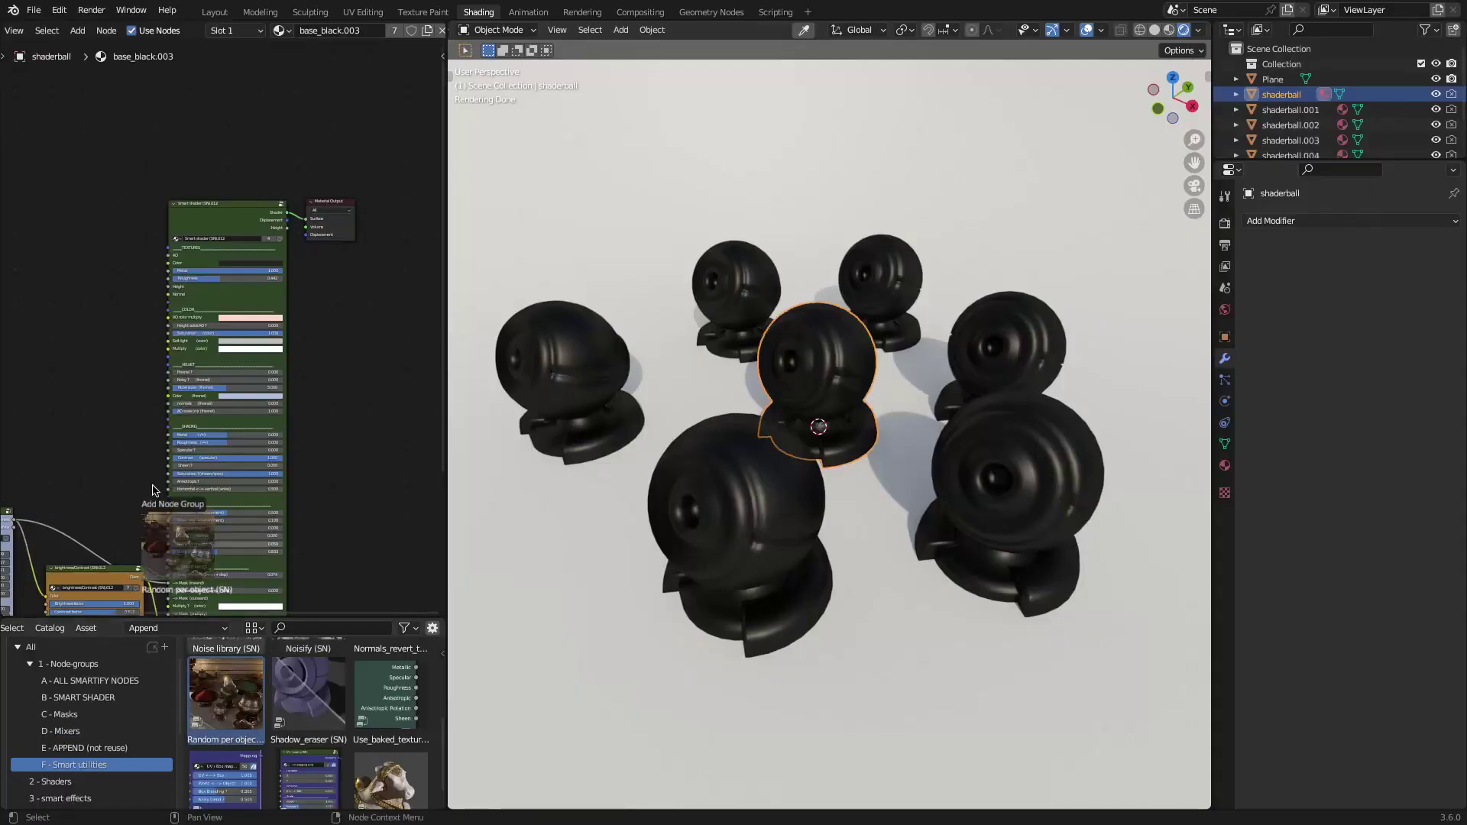
Step: Add a Random per object node to the black base material, connect it to the Smart shader's Color and make its color red
left_click_drag(152, 490, 218, 344)
scroll(213, 386, "up", 4)
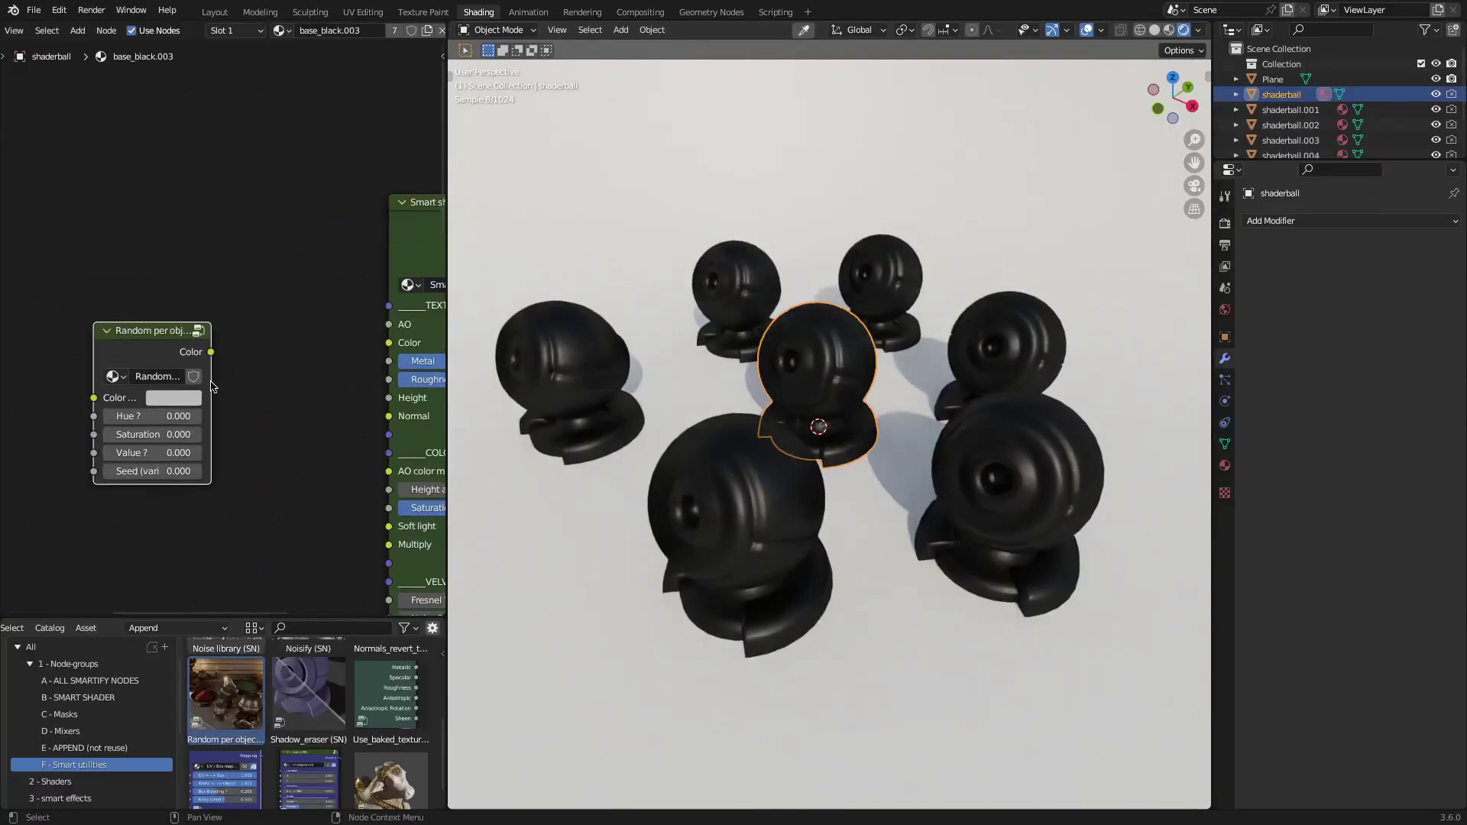
left_click(205, 398)
left_click(179, 220)
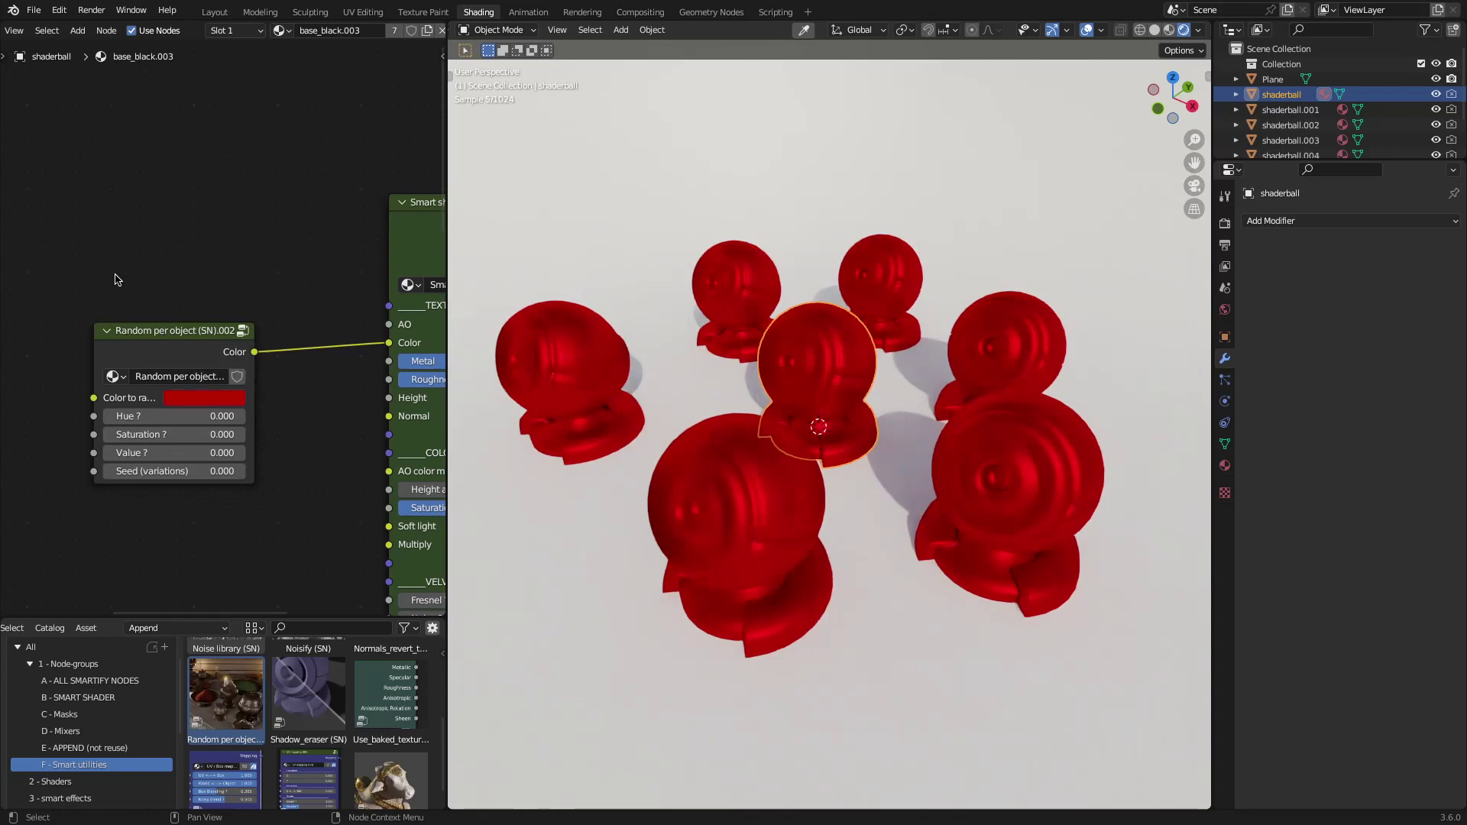
left_click(226, 403)
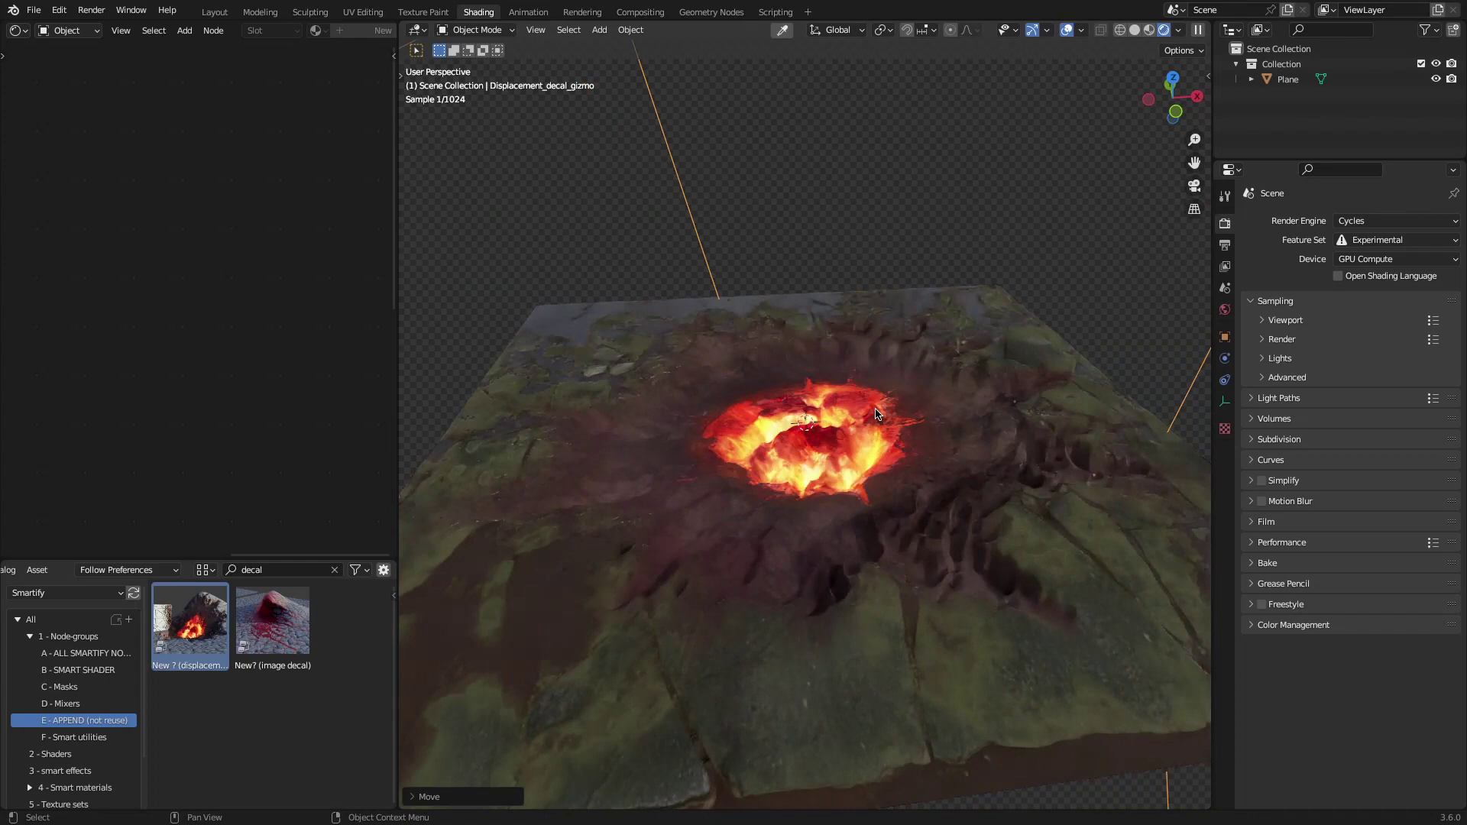
Step: Rotate the lava decal's gizmo about Z and set its Decal shader's Height-Alpha to 0.594, Scale to -1.587 and Boost decal alpha to 0.871
key("r")
key("z")
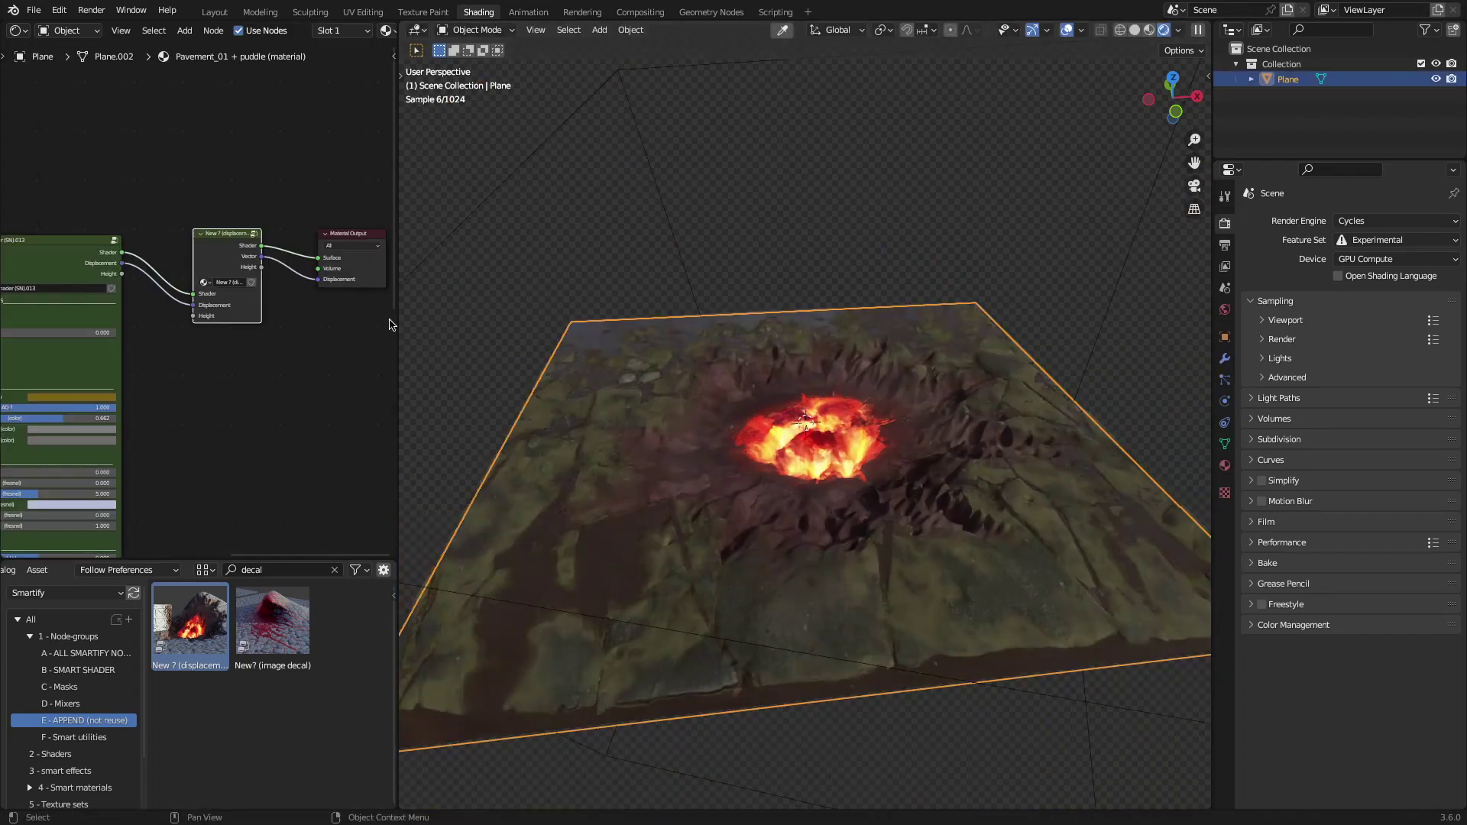
scroll(199, 344, "up", 4)
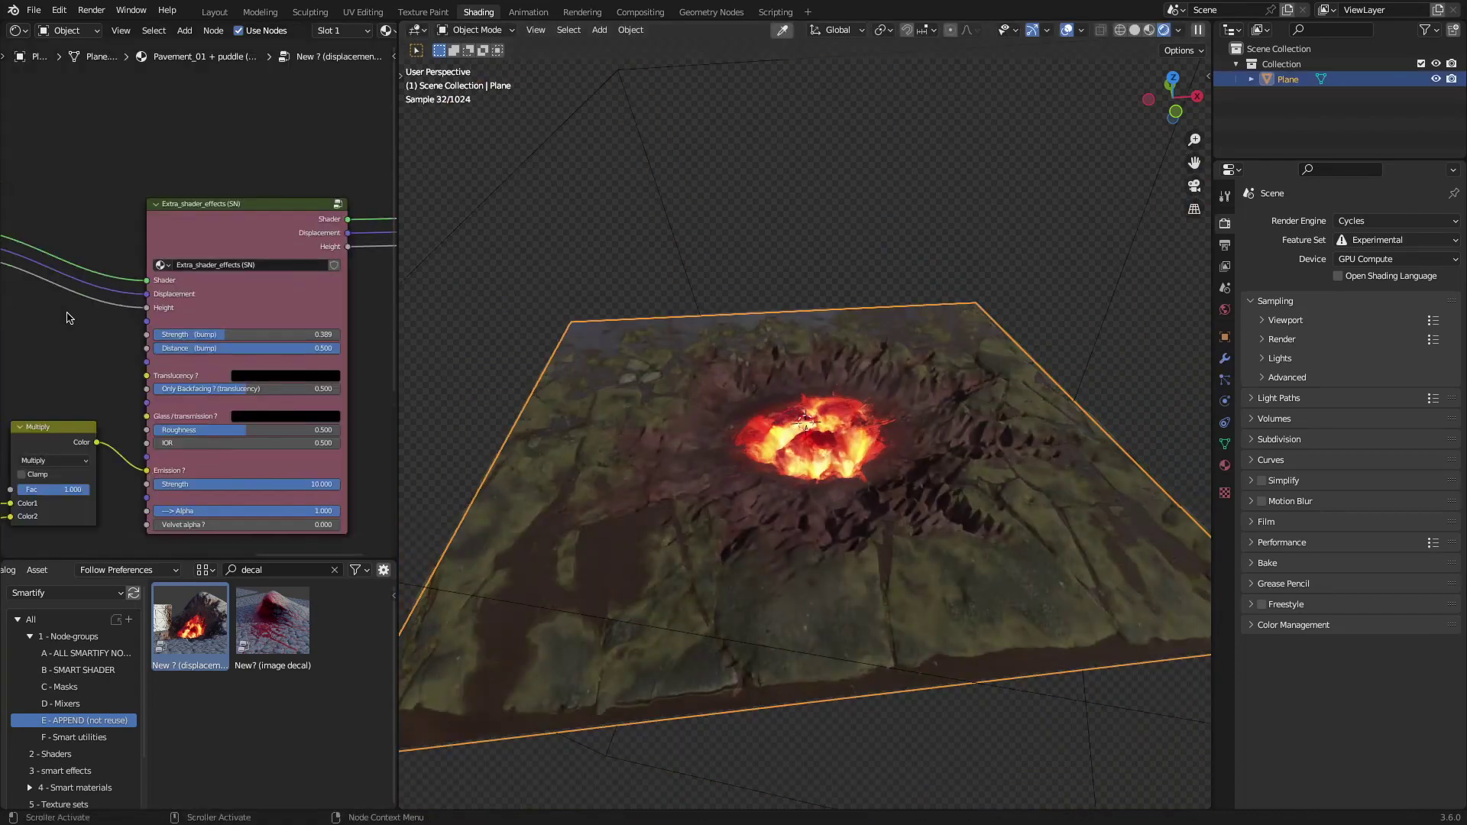
scroll(199, 344, "down", 4)
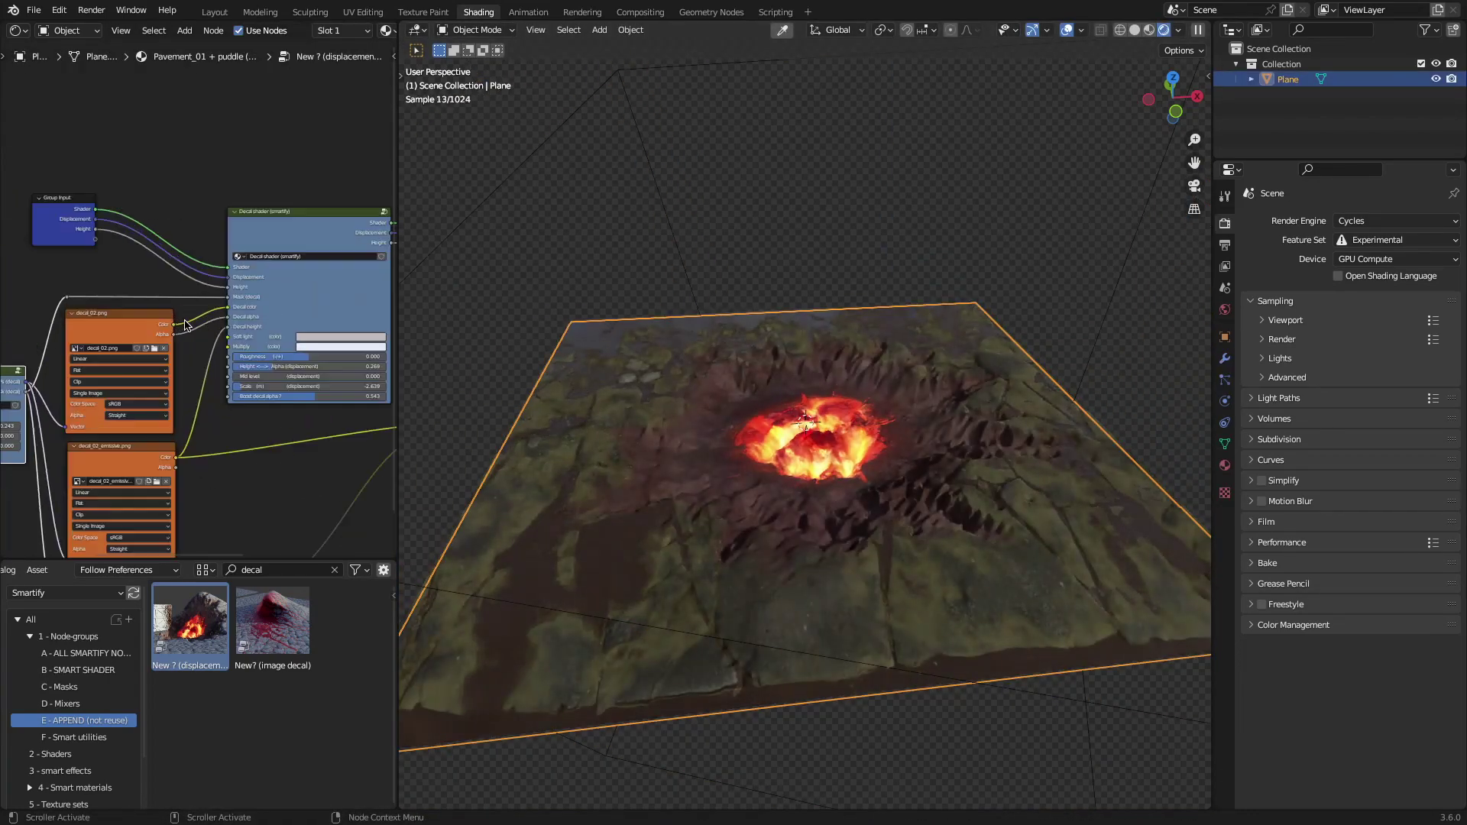
scroll(77, 91, "up", 5)
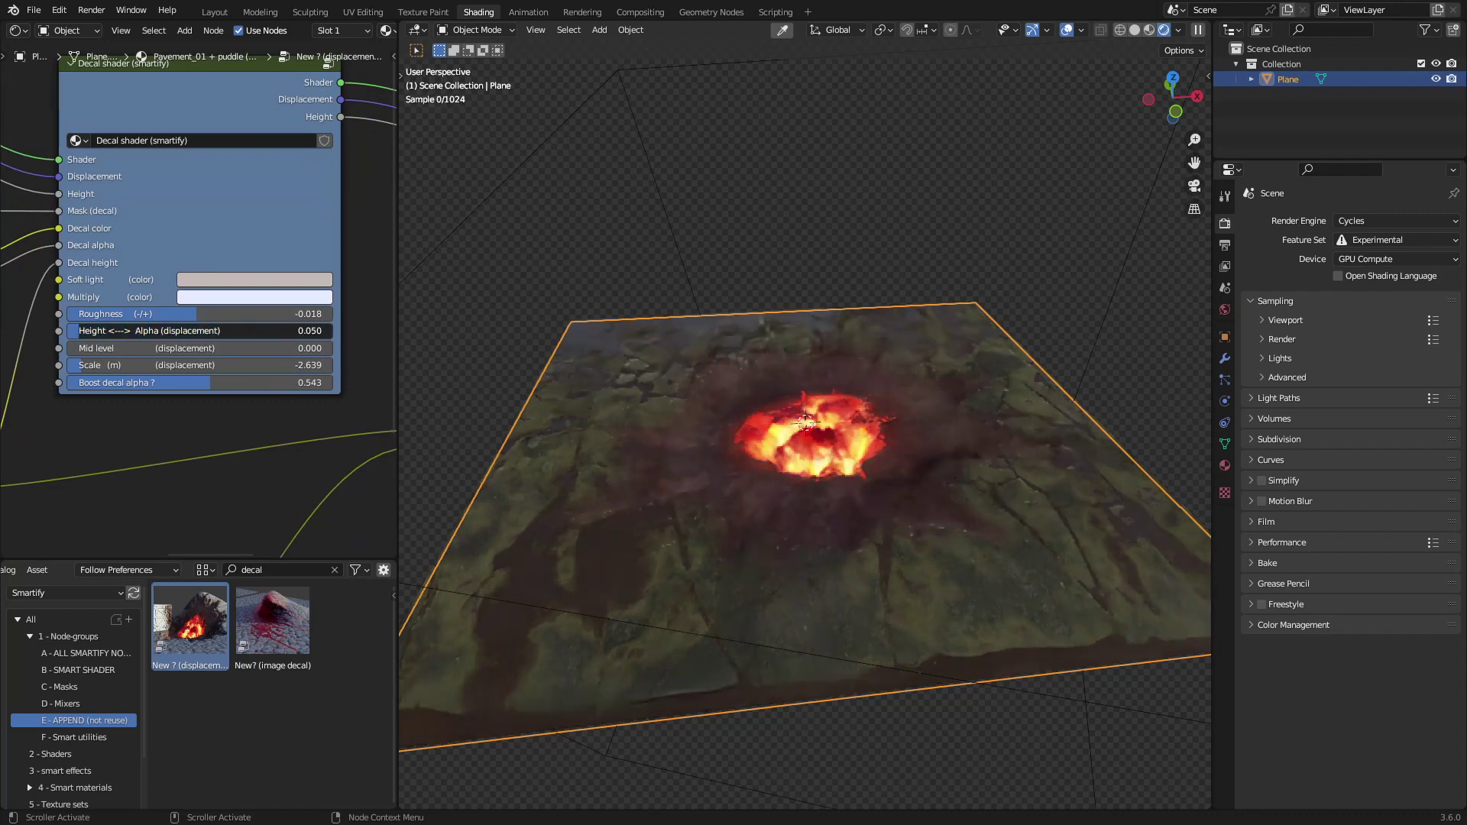
left_click_drag(97, 382, 298, 383)
scroll(815, 371, "down", 3)
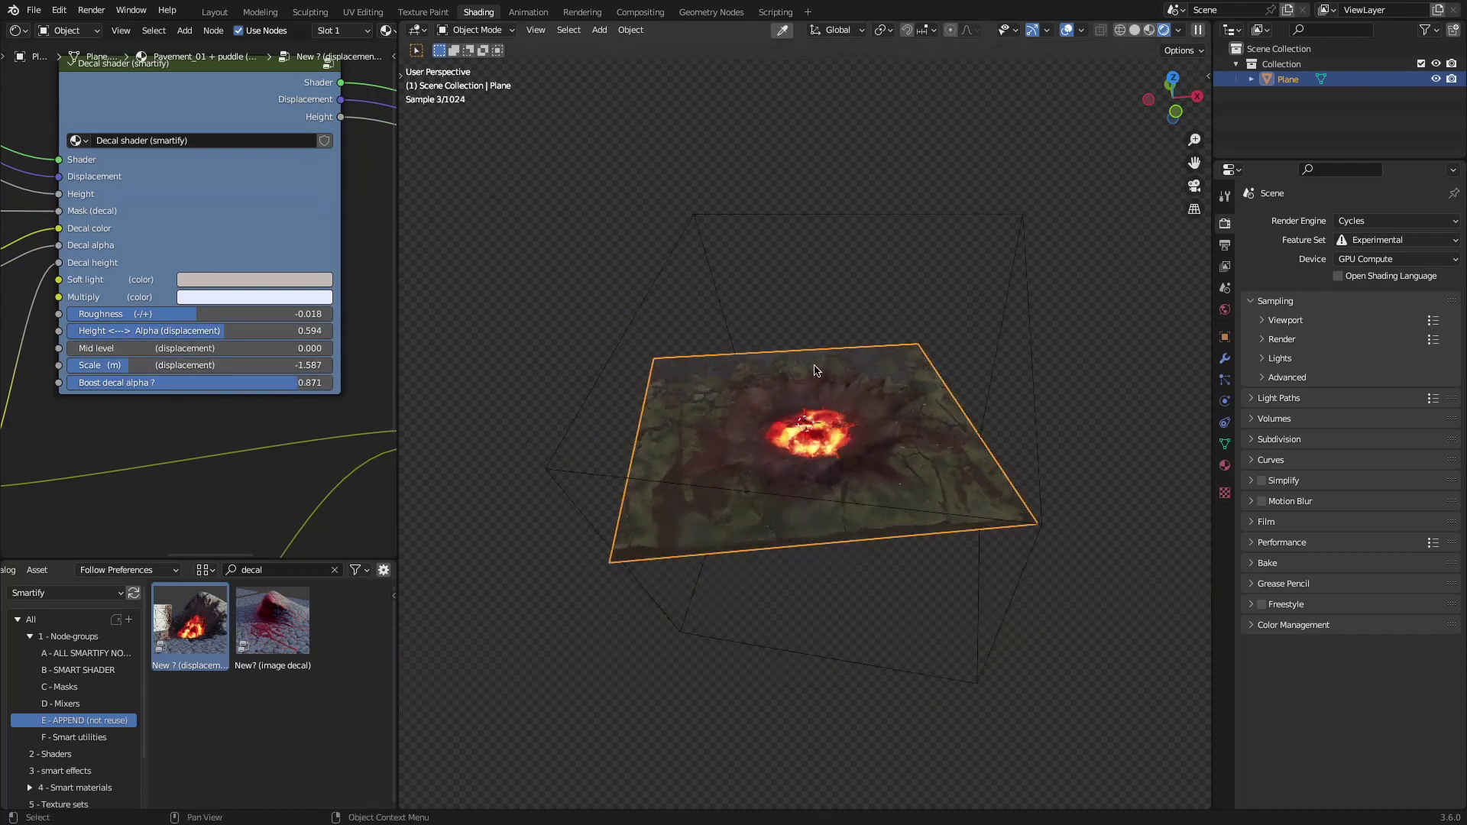
key("Tab")
Step: Replace the pavement material's displacement decal group with the New? (image decal) group and move the image decal's gizmo over the plane
scroll(184, 306, "down", 5)
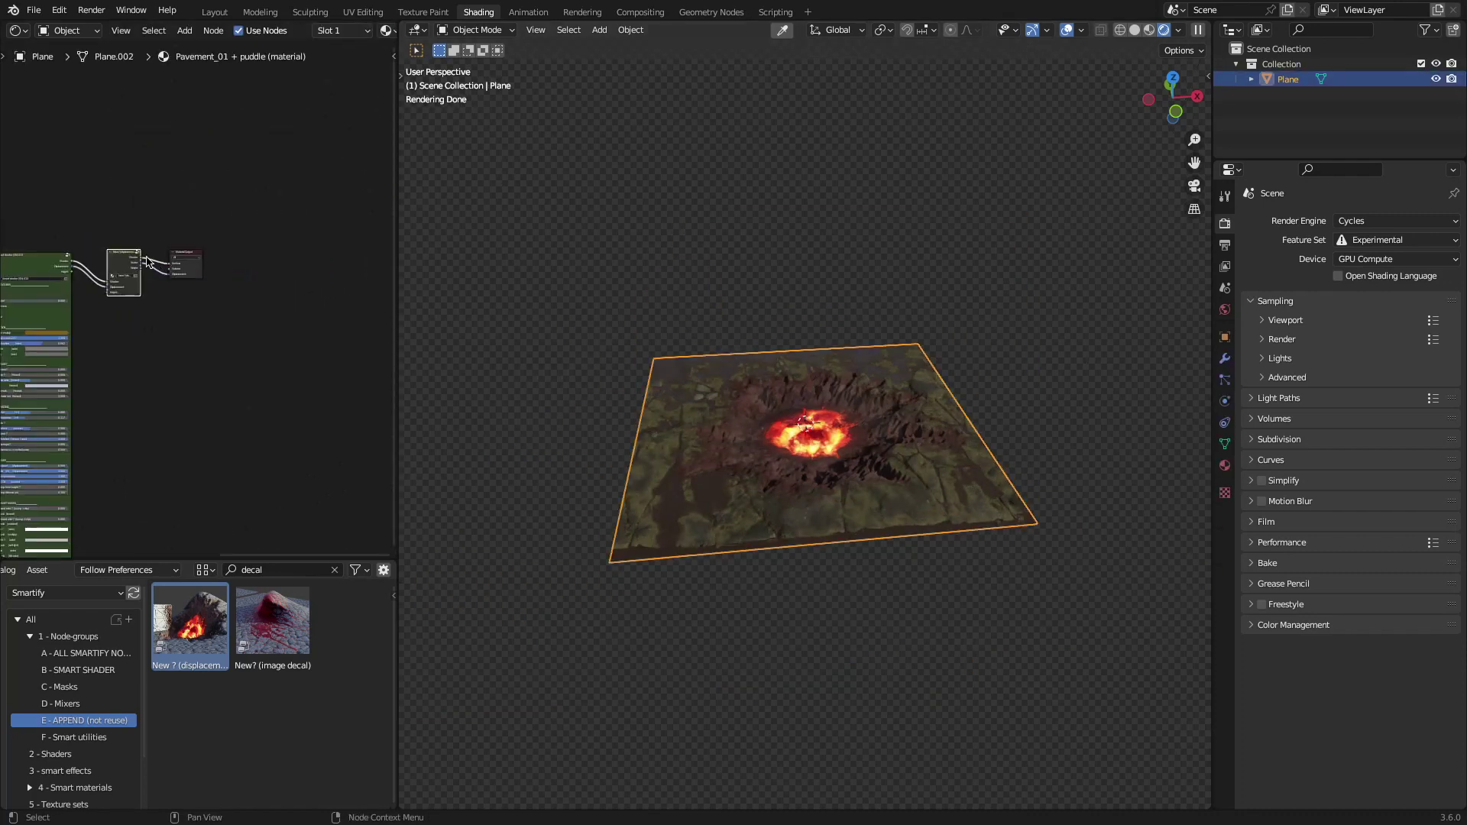
left_click_drag(164, 256, 178, 229, "alt")
scroll(198, 275, "up", 3)
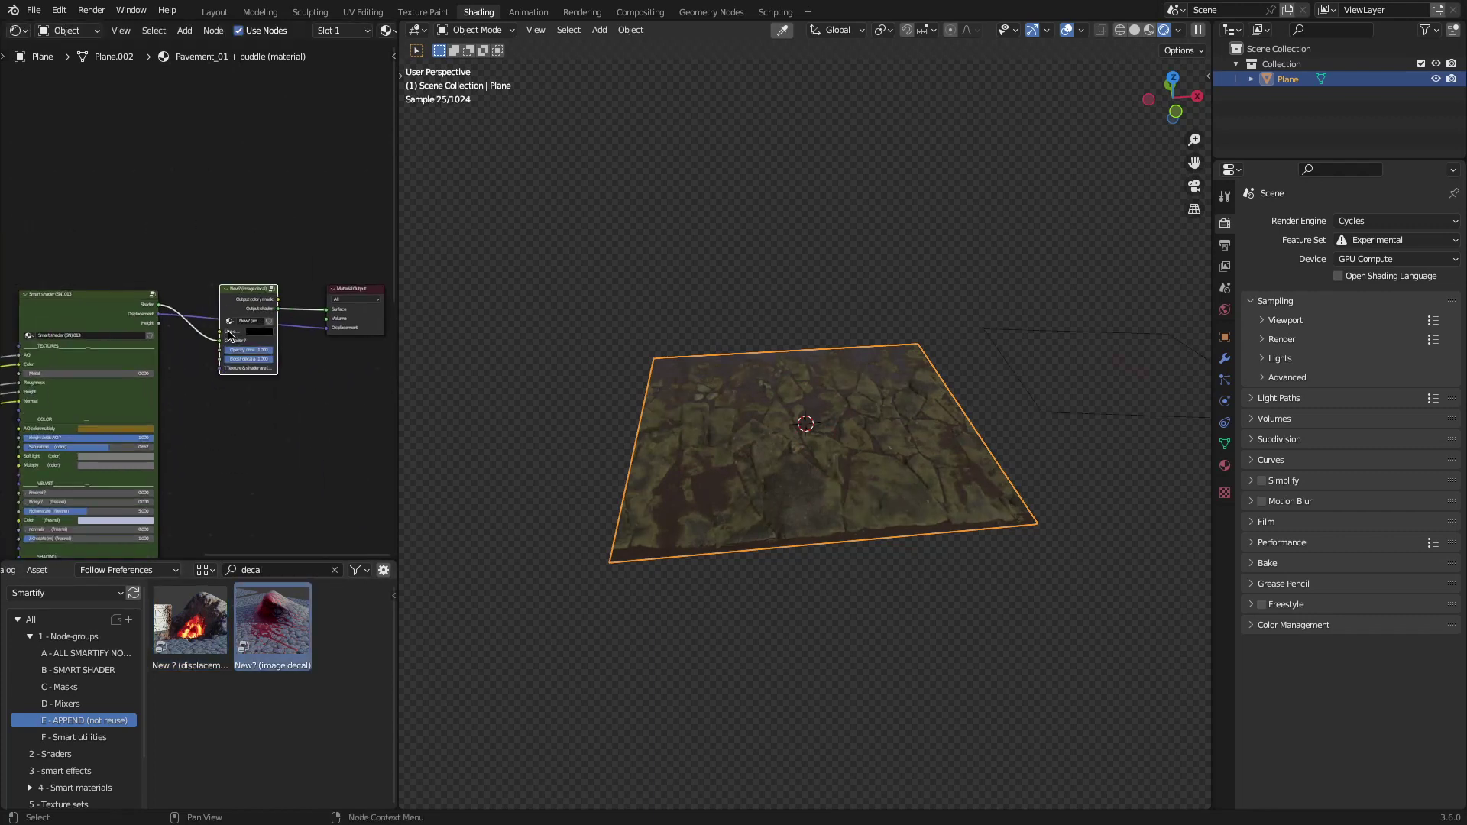
left_click(1040, 412)
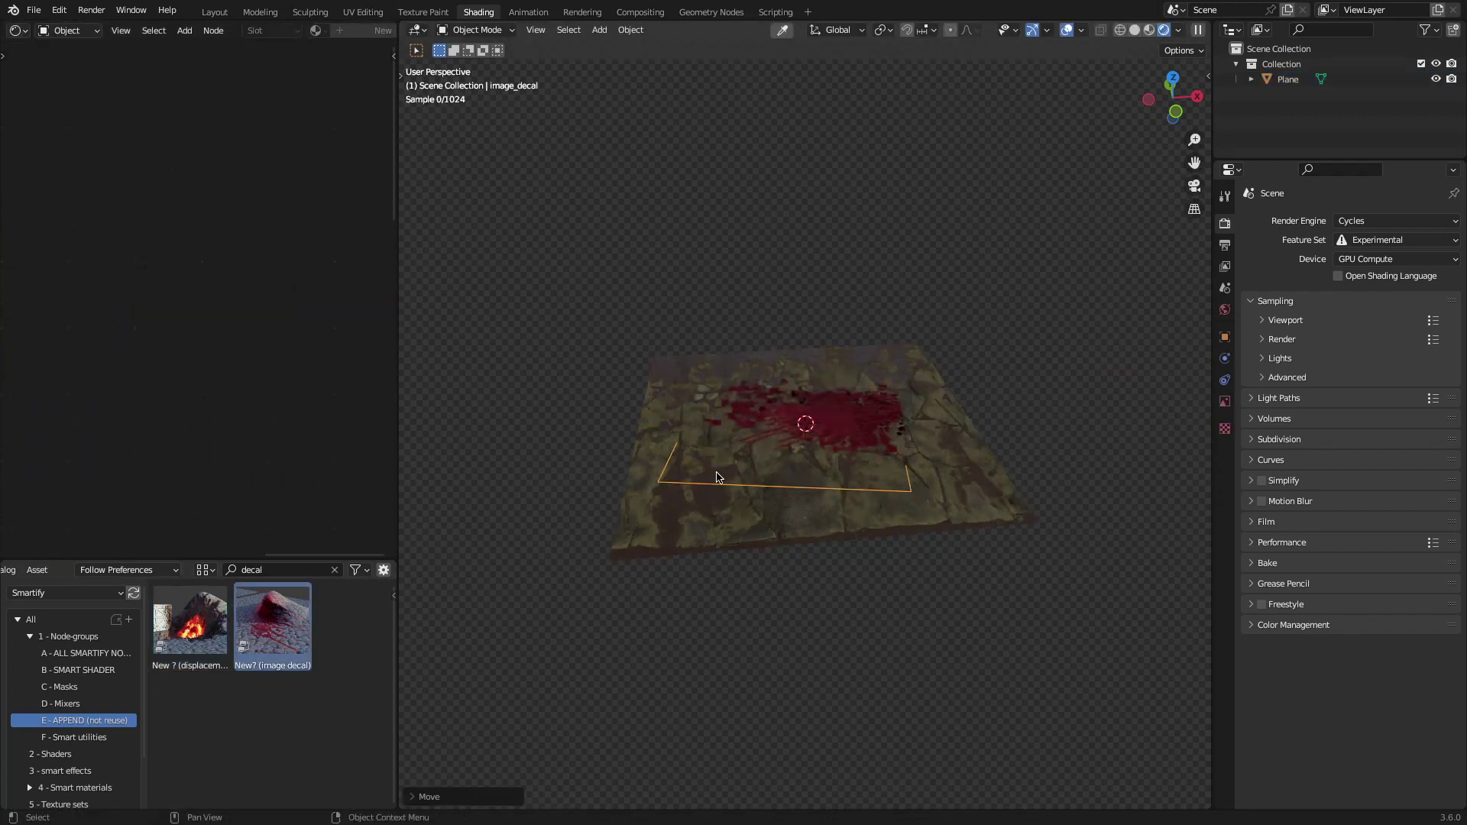
left_click(825, 516)
left_click(825, 516)
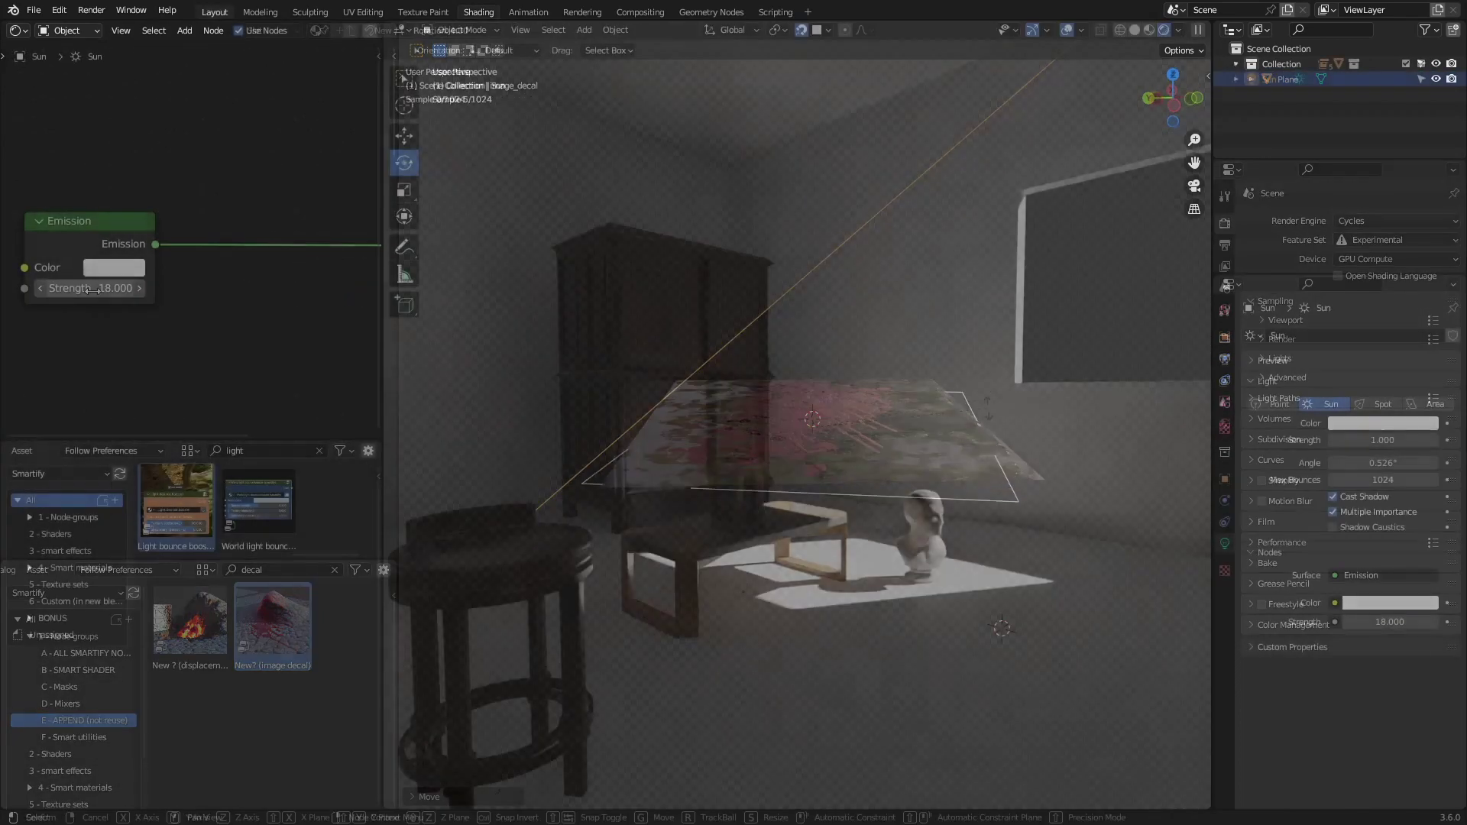
Step: Connect a Light bounce booster to the sun's Light Output and set its Secondary bounce to 10.000
left_click_drag(175, 504, 229, 336)
left_click(160, 306)
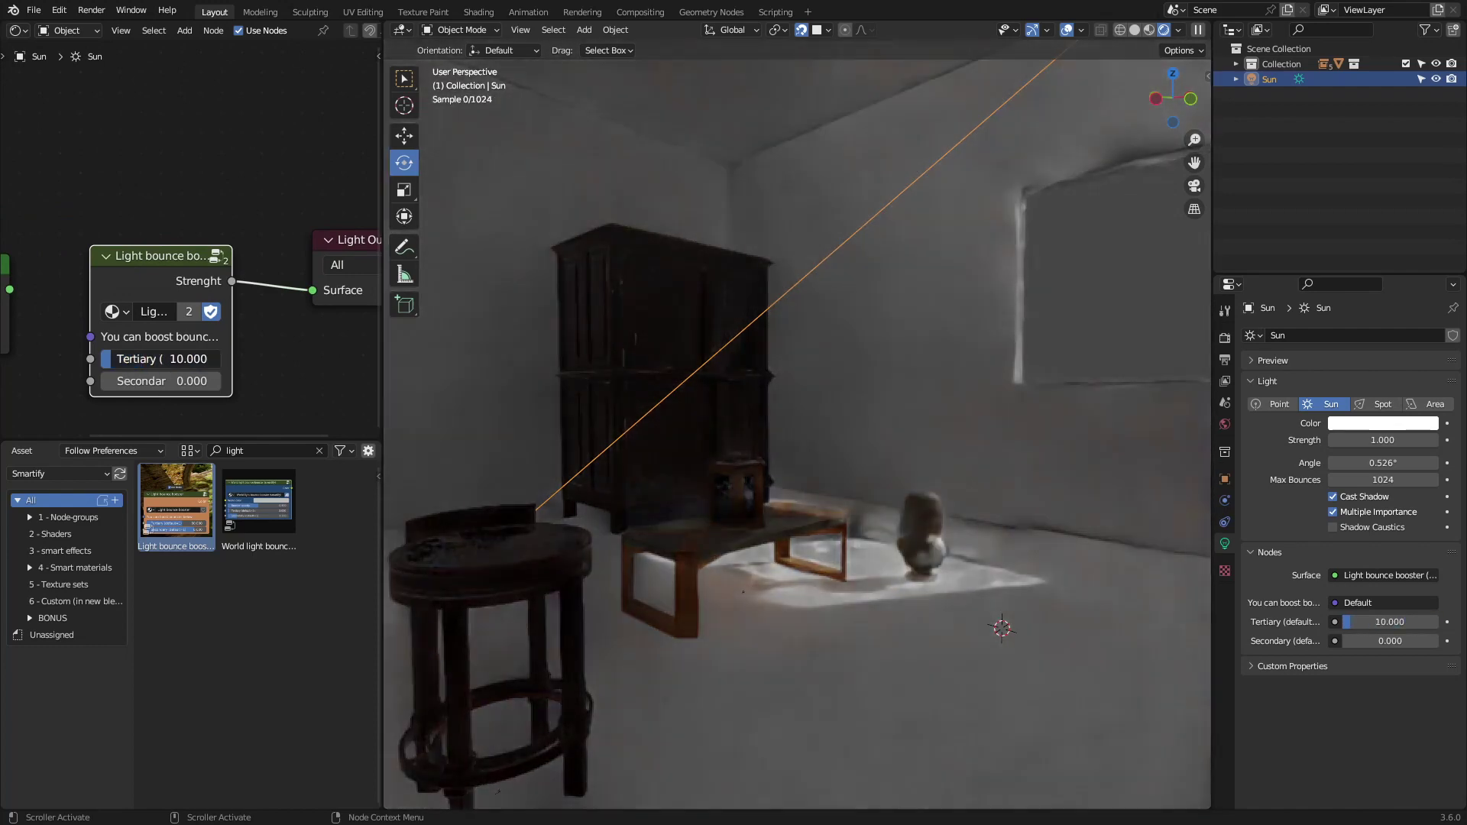
scroll(61, 130, "down", 2)
mouse_move(140, 326)
left_mouse_down()
mouse_move(176, 326)
mouse_move(122, 309)
left_mouse_up()
left_click_drag(1383, 440, 1406, 441)
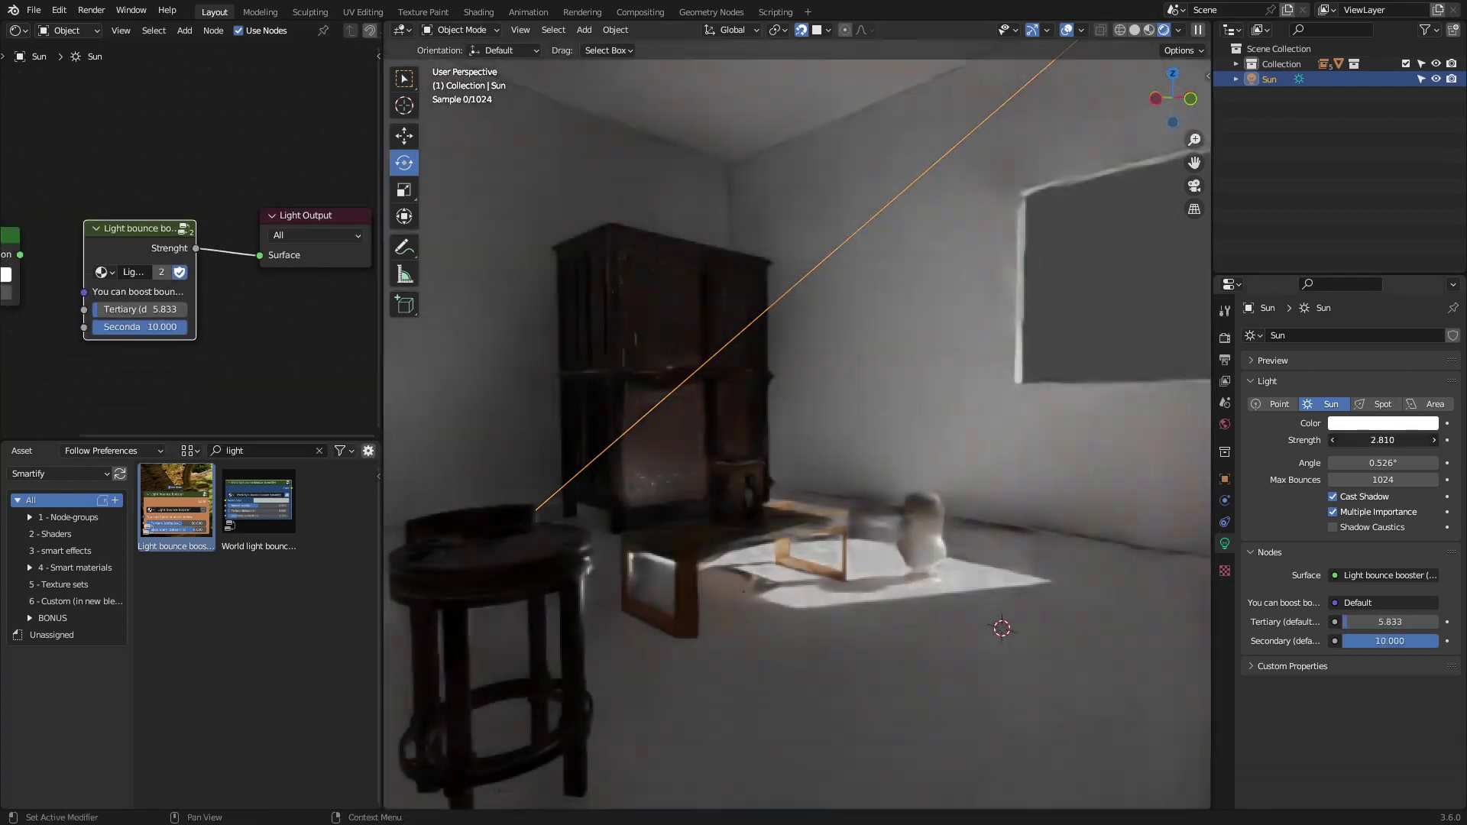
key("ctrl+z")
key("ctrl+z")
key("ctrl+z")
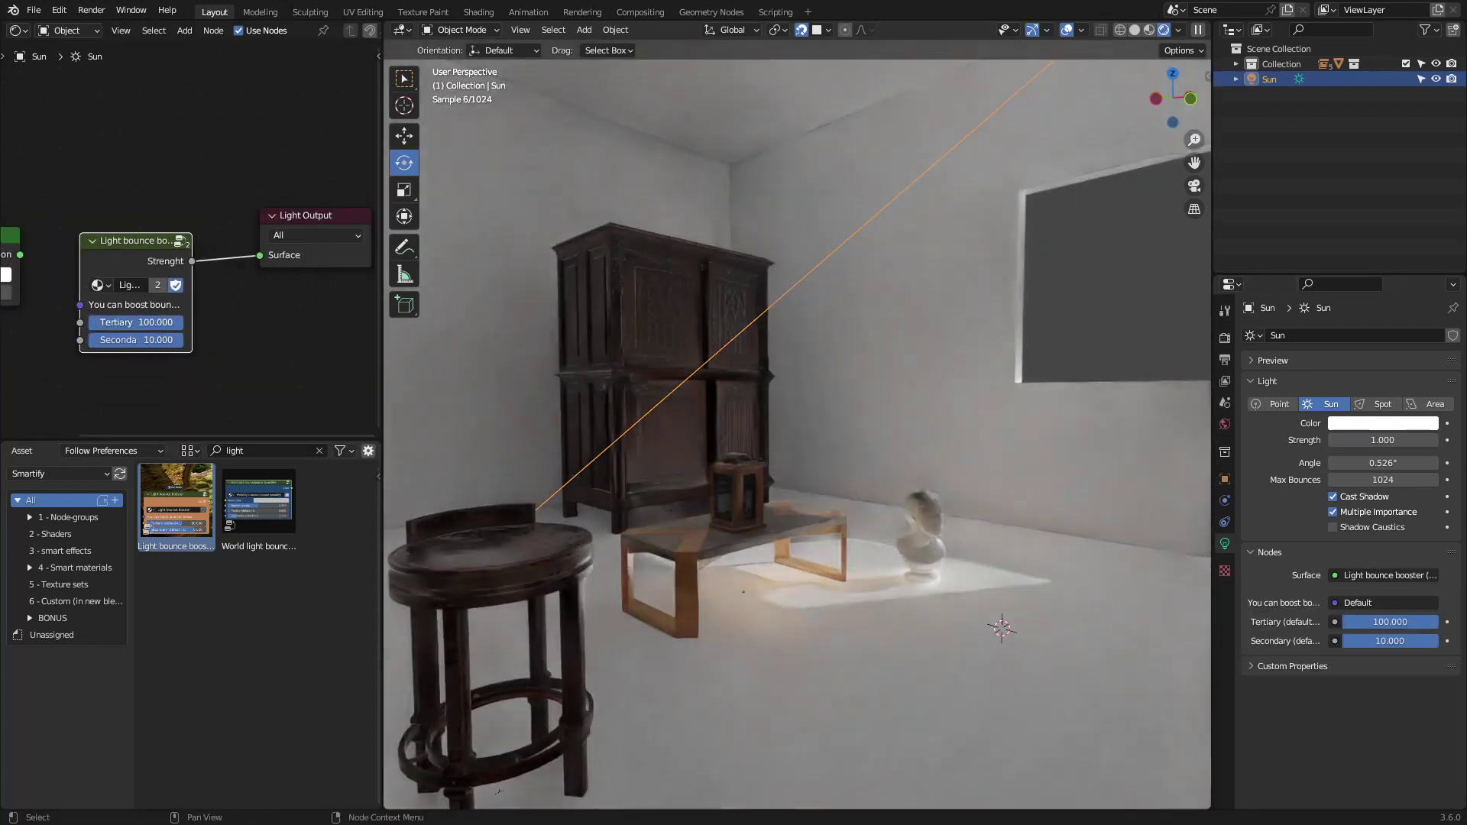
Step: Raise the Light bounce booster's Tertiary value to 100.000
left_click_drag(136, 322, 202, 329)
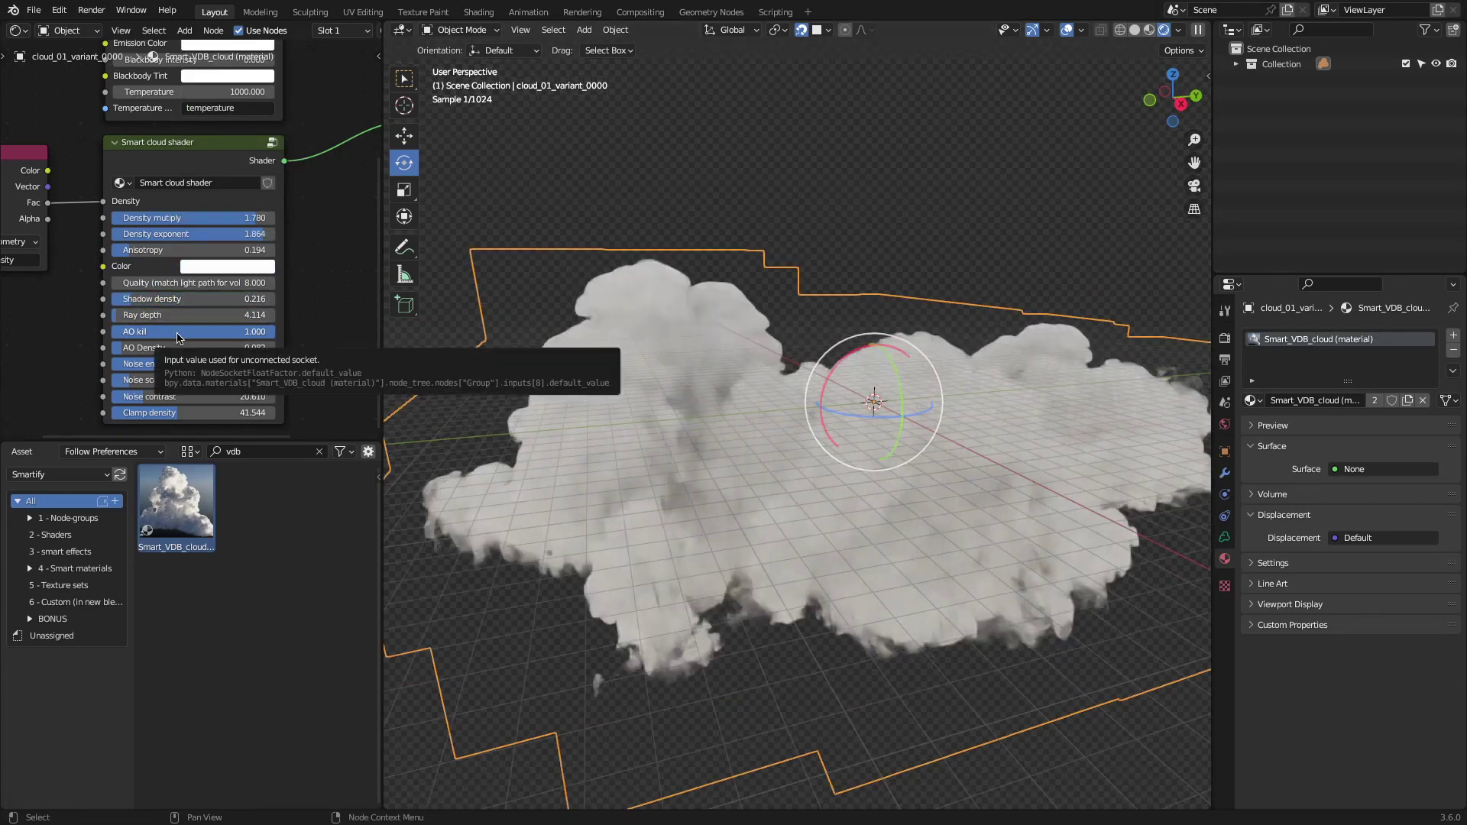
Step: Lower the AO kill of the cloud's Smart cloud shader
left_click_drag(269, 332, 158, 339)
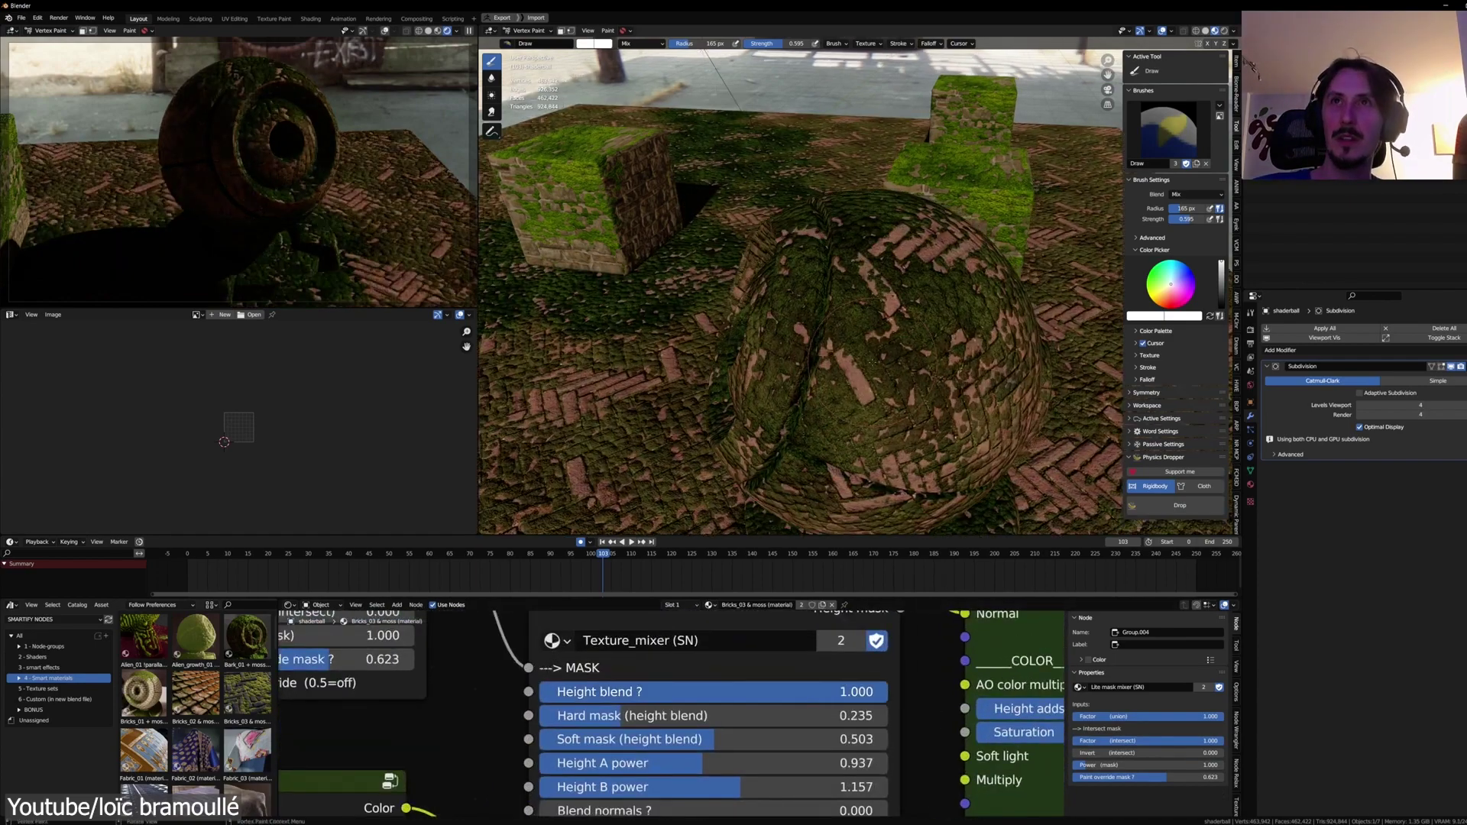
key("space")
scroll(852, 683, "down", 1)
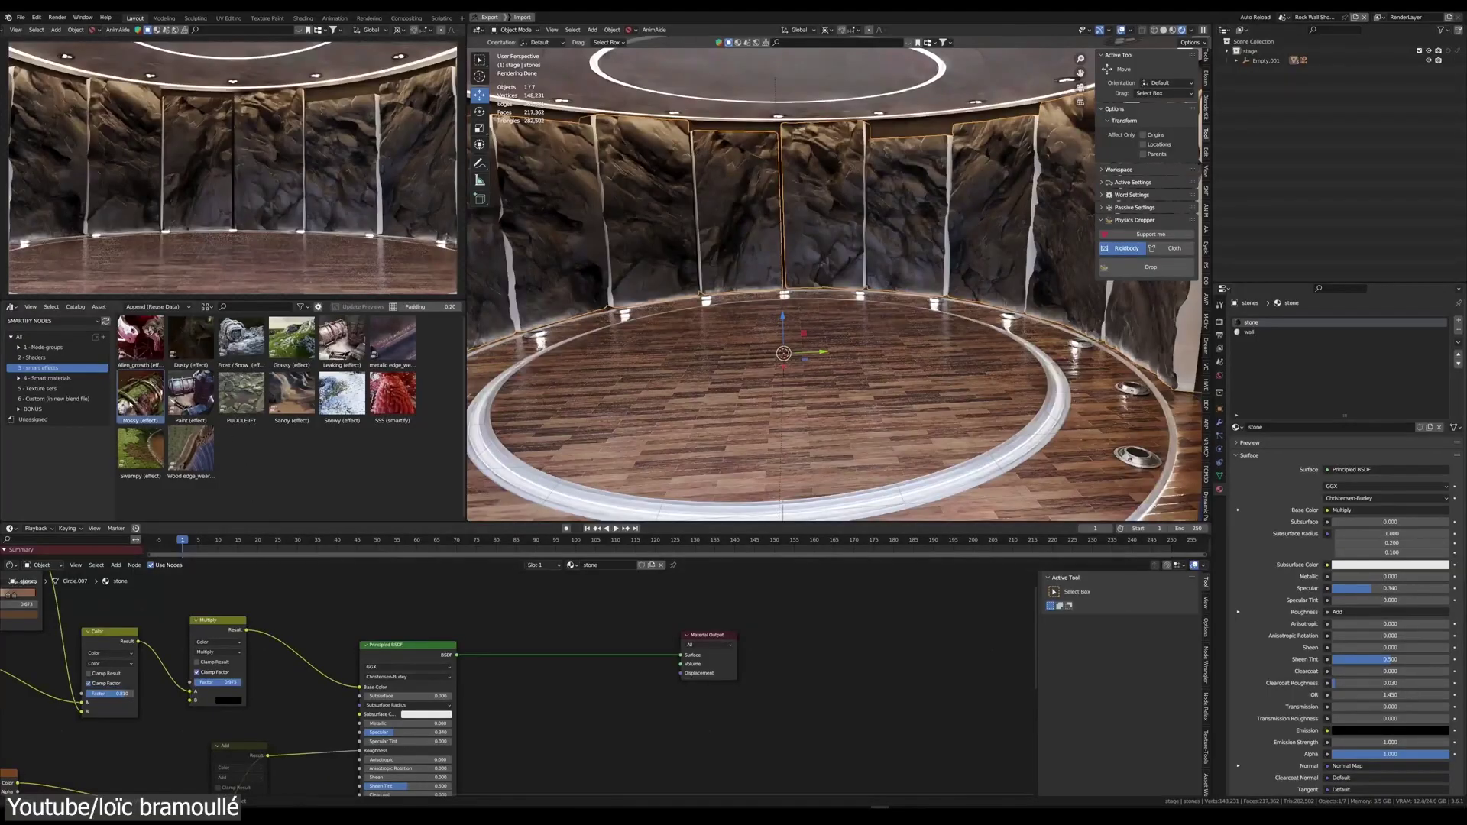
Step: Insert the Mossy effect between the stone material's Principled BSDF and its Material Output
middle_click_drag(966, 365, 866, 329)
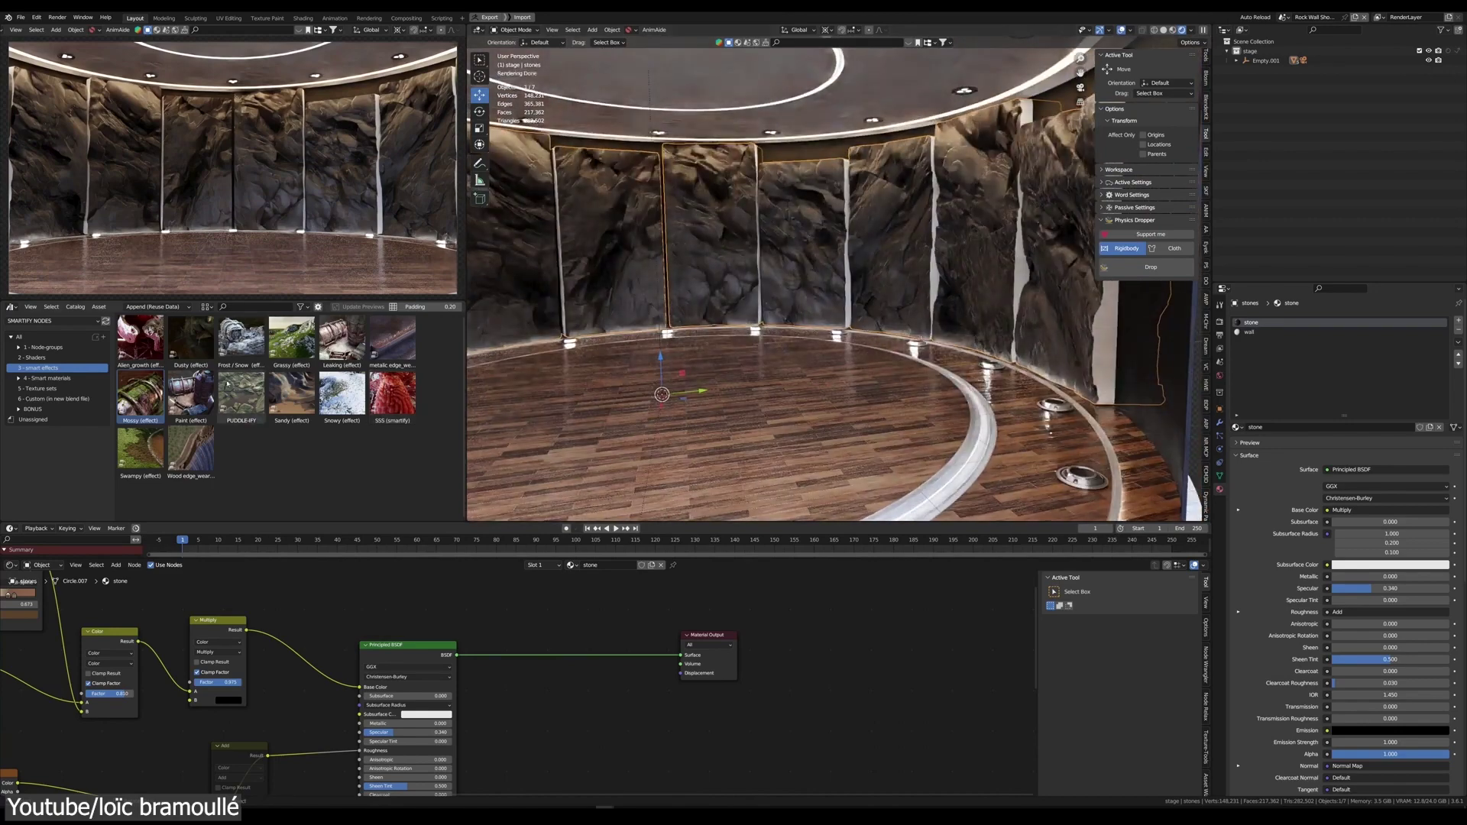
left_click_drag(610, 704, 609, 701)
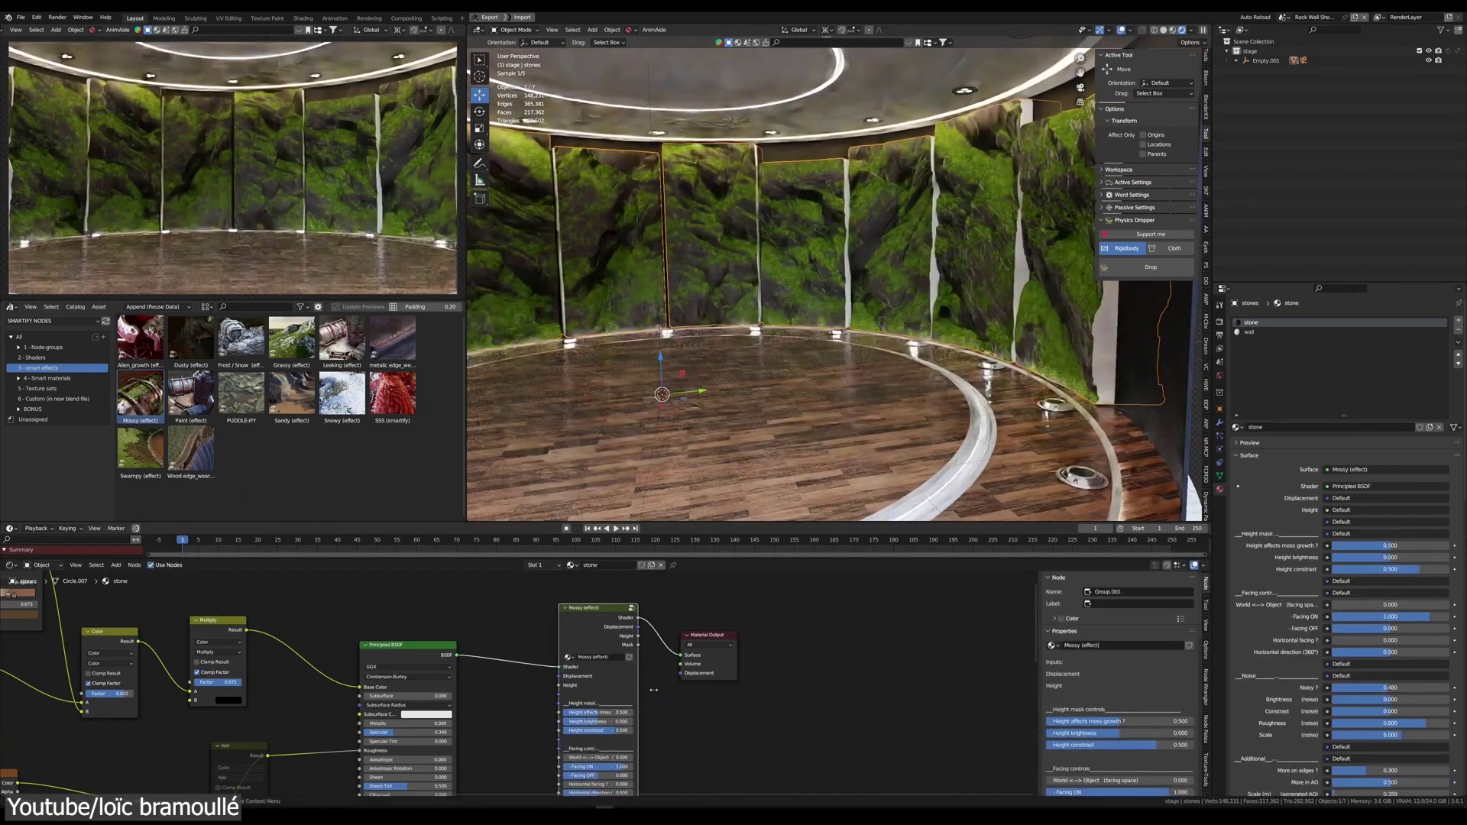
Step: Replace the stone material's Mossy effect with a synched effect group from the E - APPEND catalog, named moss wall (synched effect)
left_click(19, 347)
left_click(57, 398)
left_click_drag(351, 348, 527, 673)
key("ctrl+x")
scroll(574, 667, "up", 4)
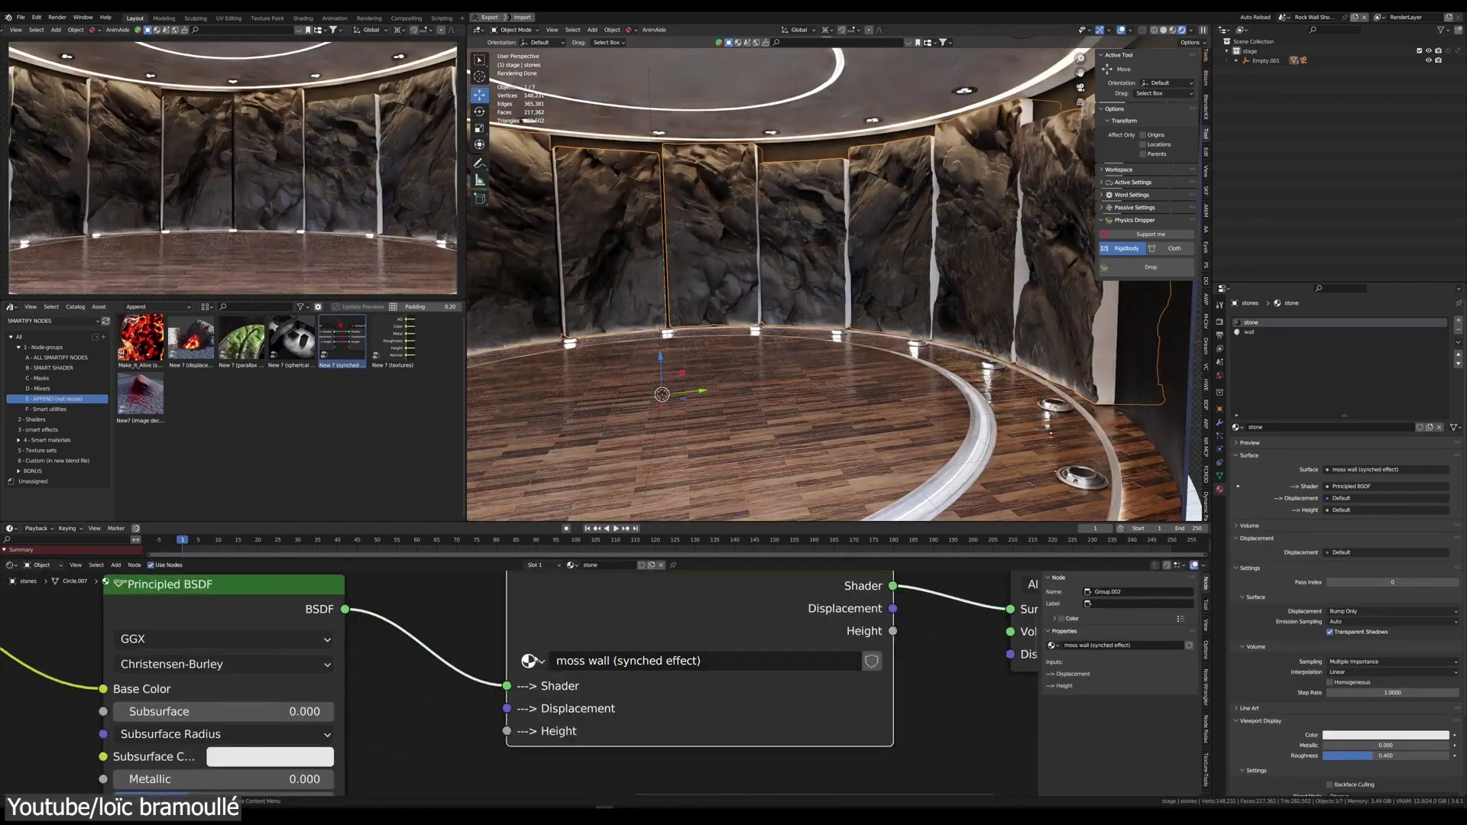
scroll(554, 706, "down", 3)
Step: Add a moss ground (synched effect) group to the floor material and set its moss Facing ON to 1.242 and Facing OFF to 0.974
left_click_drag(343, 340, 554, 706)
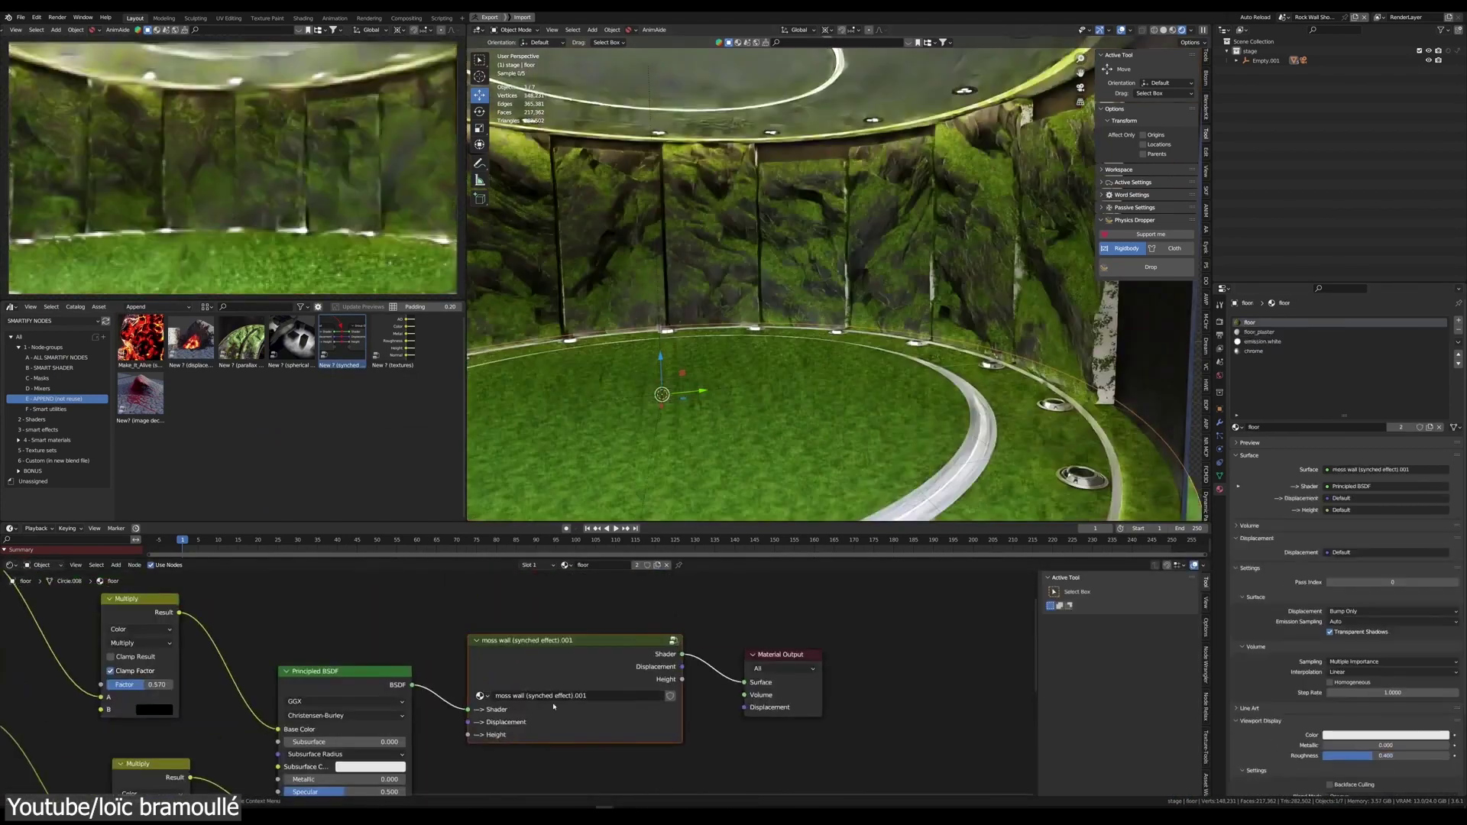
key("Tab")
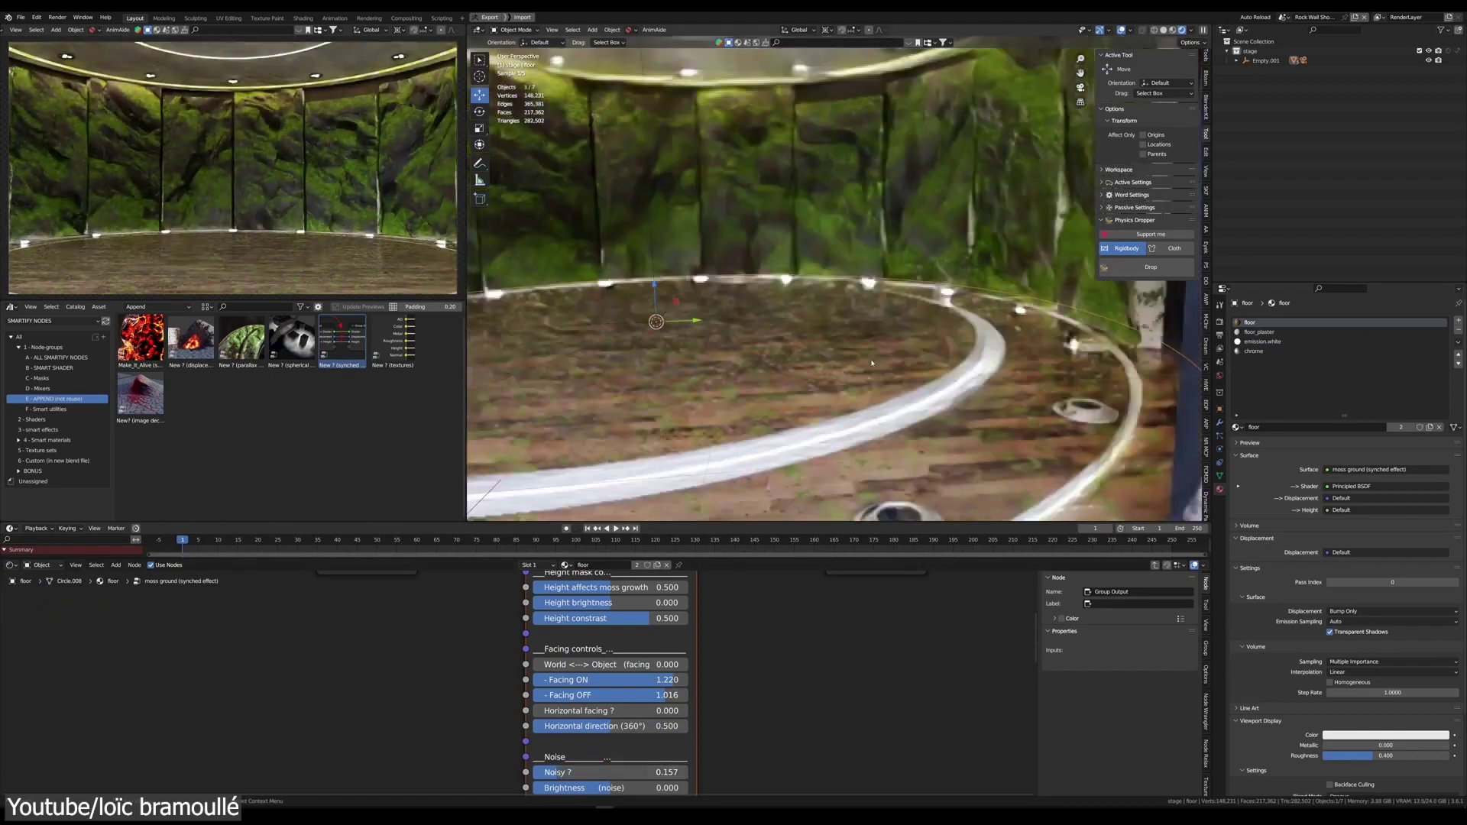
middle_click_drag(604, 695, 577, 645)
left_click_drag(639, 644, 612, 644)
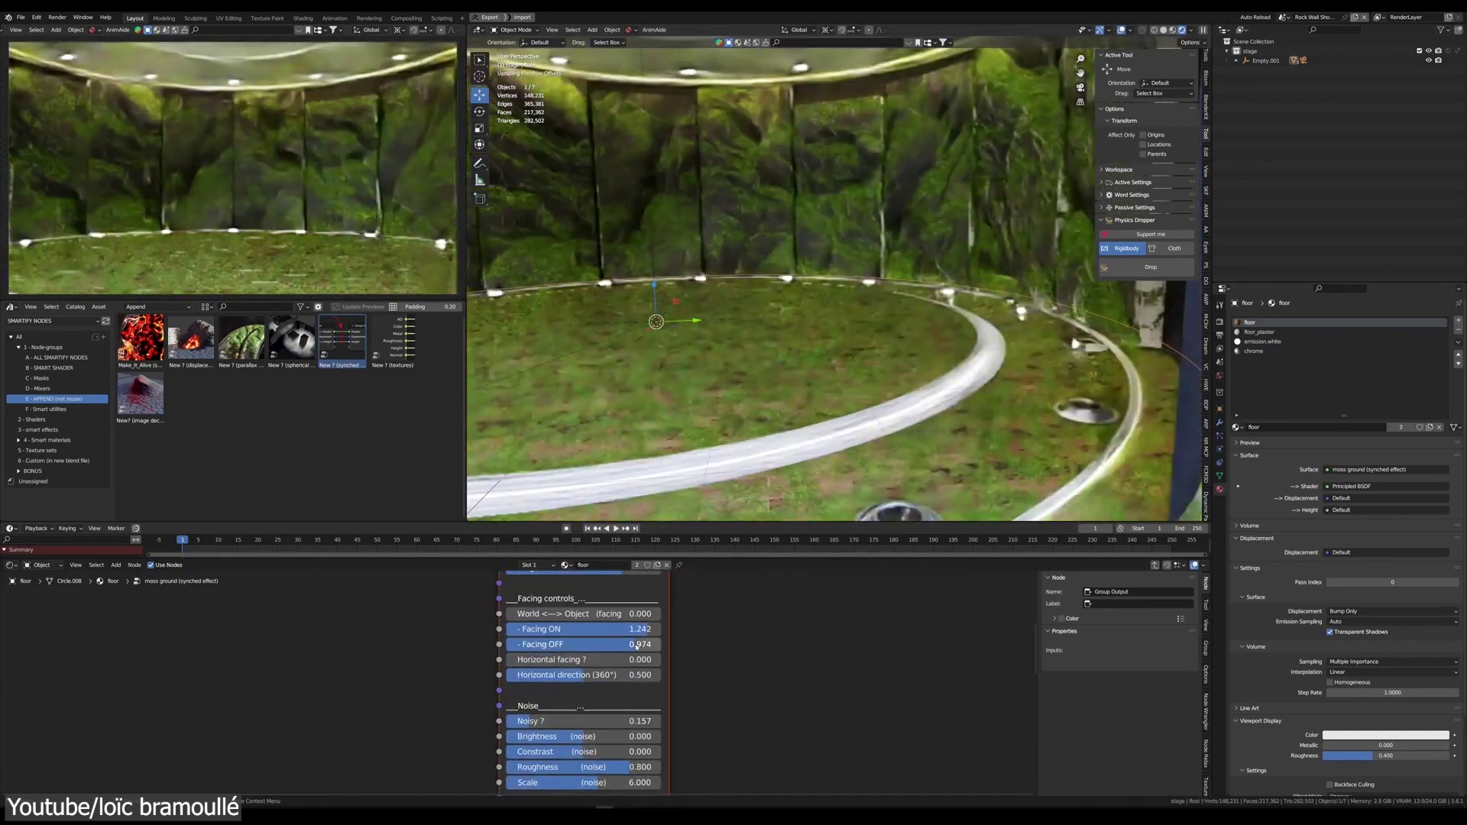
Step: Open the wall's moss group, and set the floor moss group's Noisy to 0.077, More on edges to 0.648 and More in AO to 0.811
left_click(764, 191)
key("Tab")
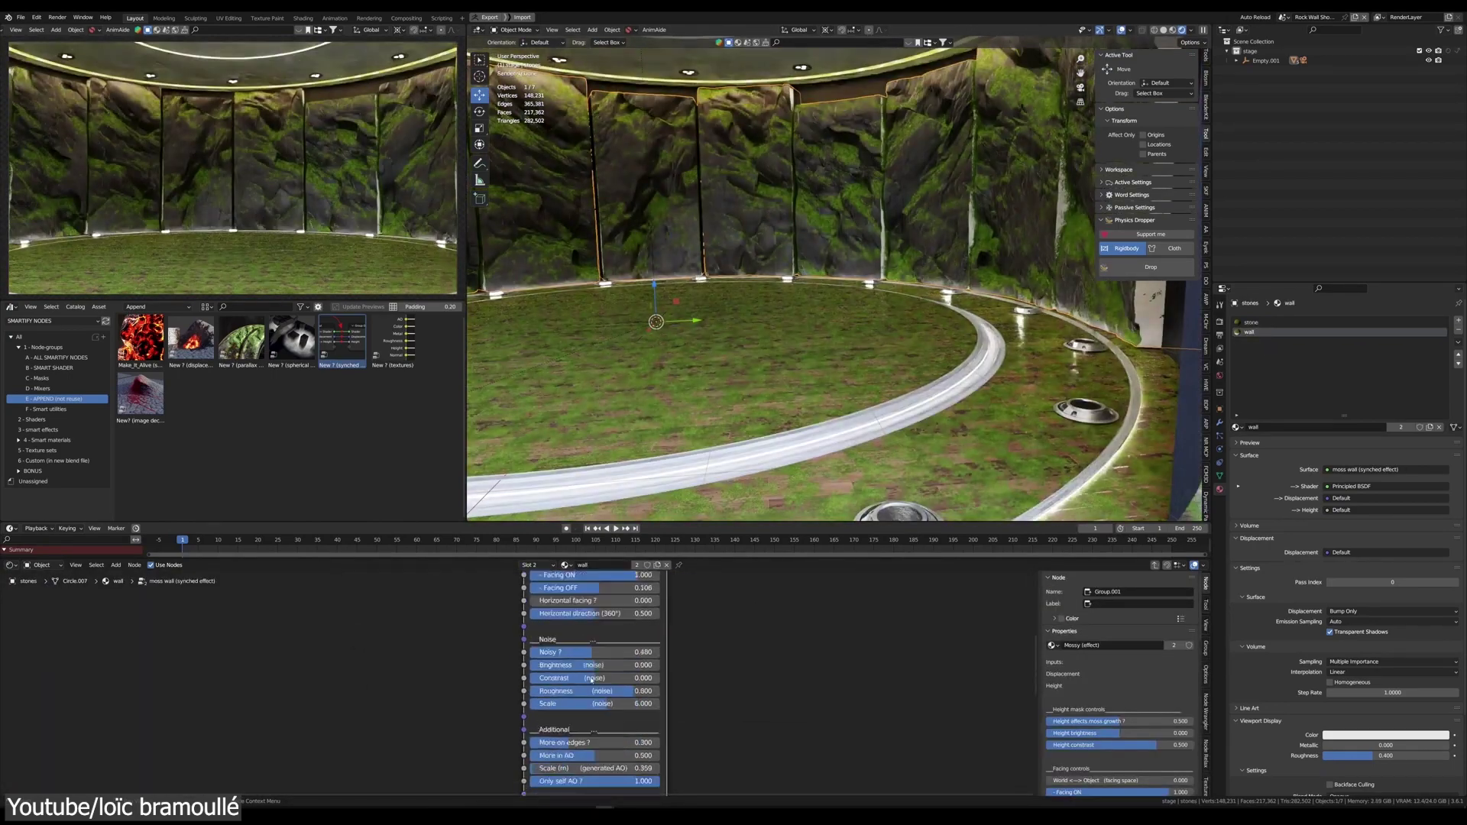
left_click(764, 382)
key("Tab")
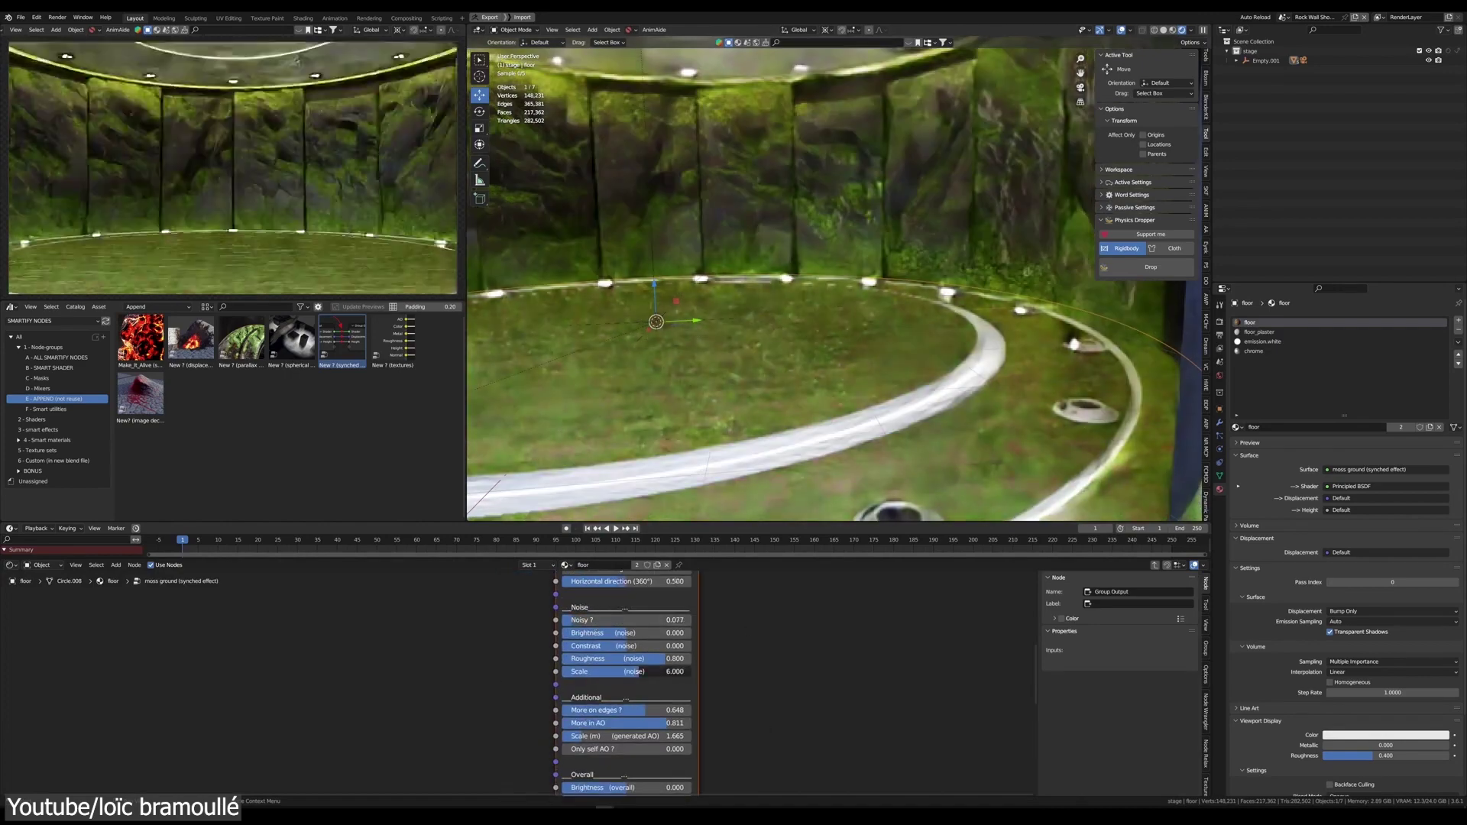